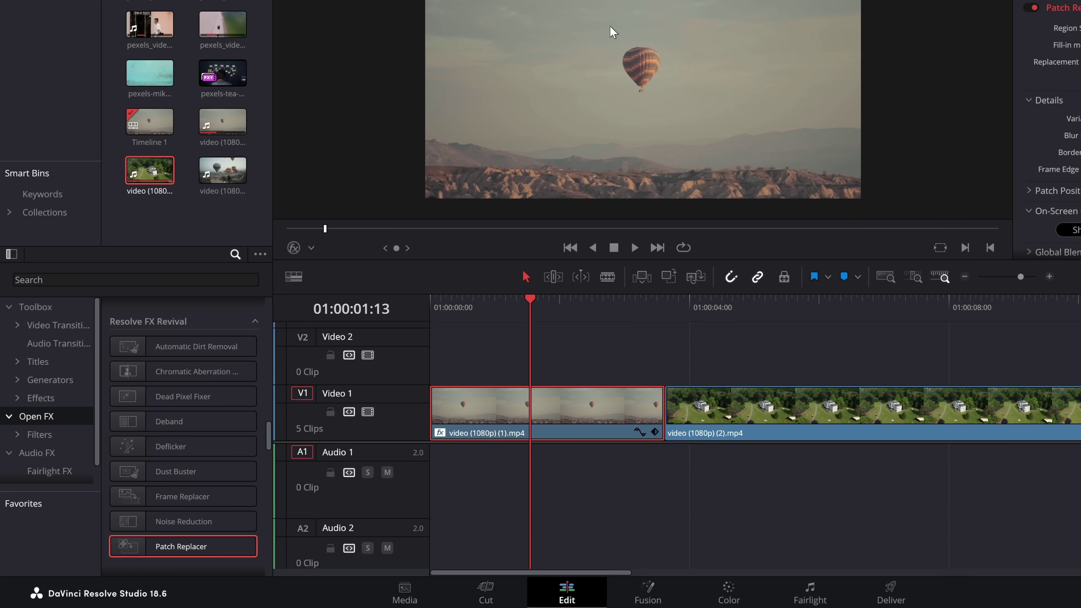
Step: Display the Open FX Overlay in the viewer to show the Patch Replacer ellipses on the balloon clip
{"action": "left_click", "coordinate": [311, 248]}
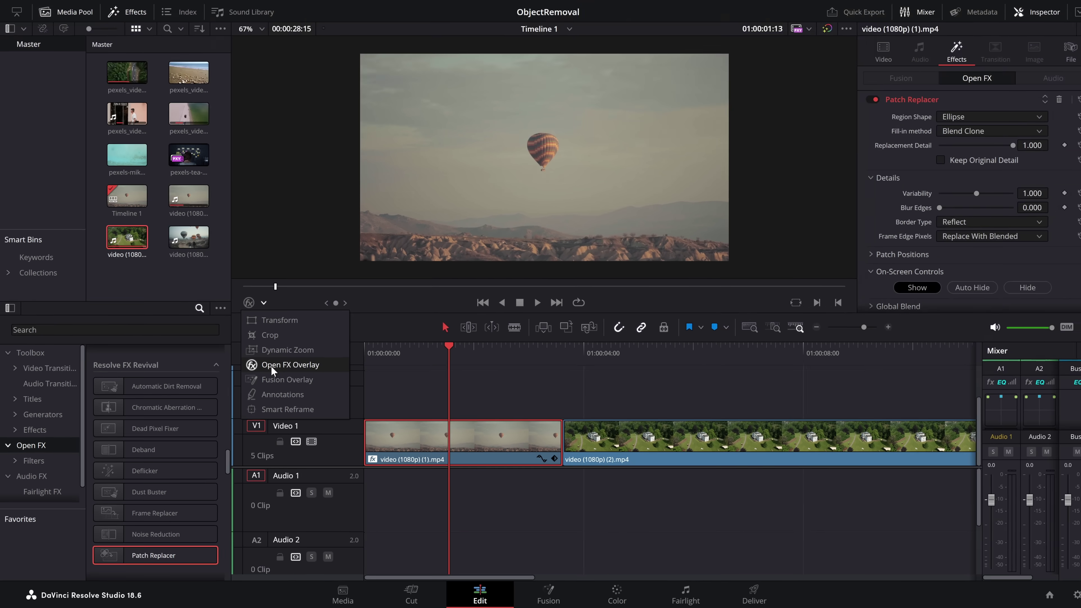
{"action": "left_click", "coordinate": [321, 323]}
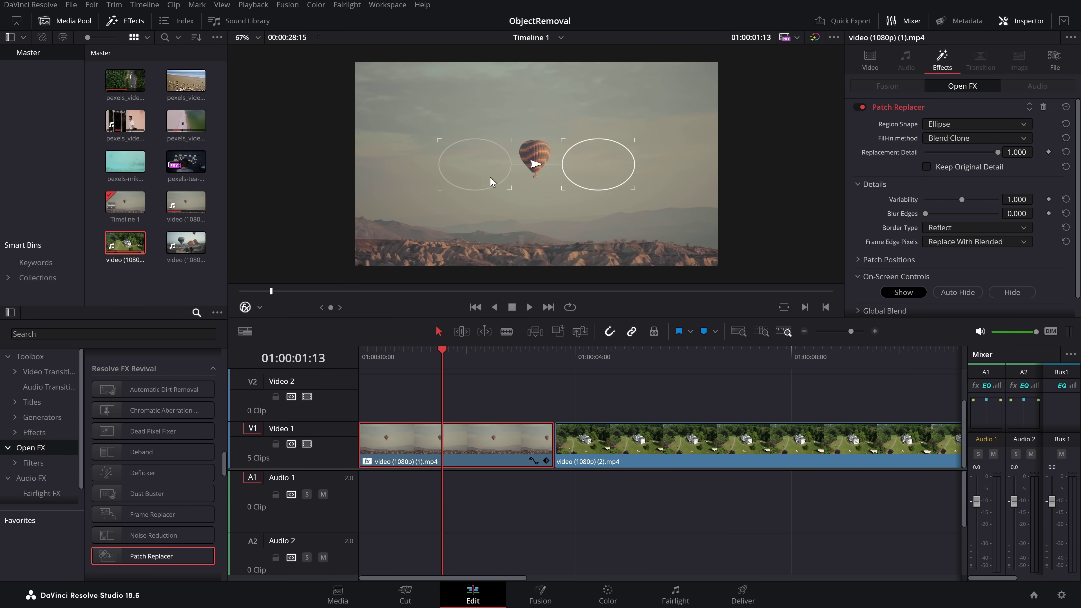
{"action": "left_click_drag", "start_coordinate": [482, 156], "coordinate": [474, 161]}
{"action": "left_click_drag", "start_coordinate": [604, 174], "coordinate": [612, 172]}
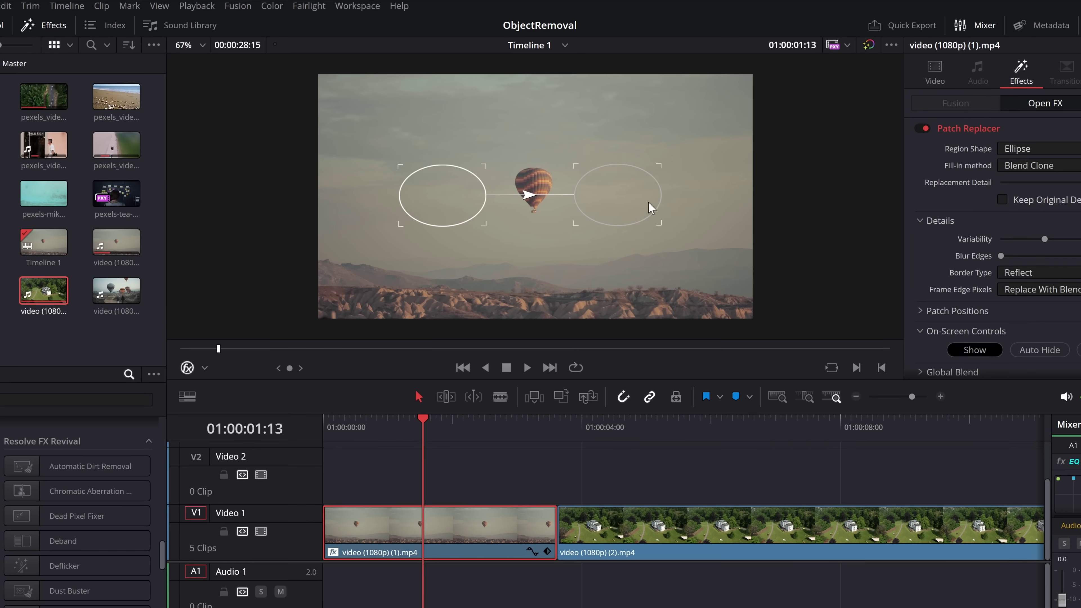
Step: Move the Patch Replacer's target ellipse over the balloon, place the source ellipse on clear sky beside it, and shrink the patch slightly
{"action": "left_click_drag", "start_coordinate": [609, 169], "coordinate": [564, 176]}
{"action": "left_click_drag", "start_coordinate": [569, 215], "coordinate": [574, 203]}
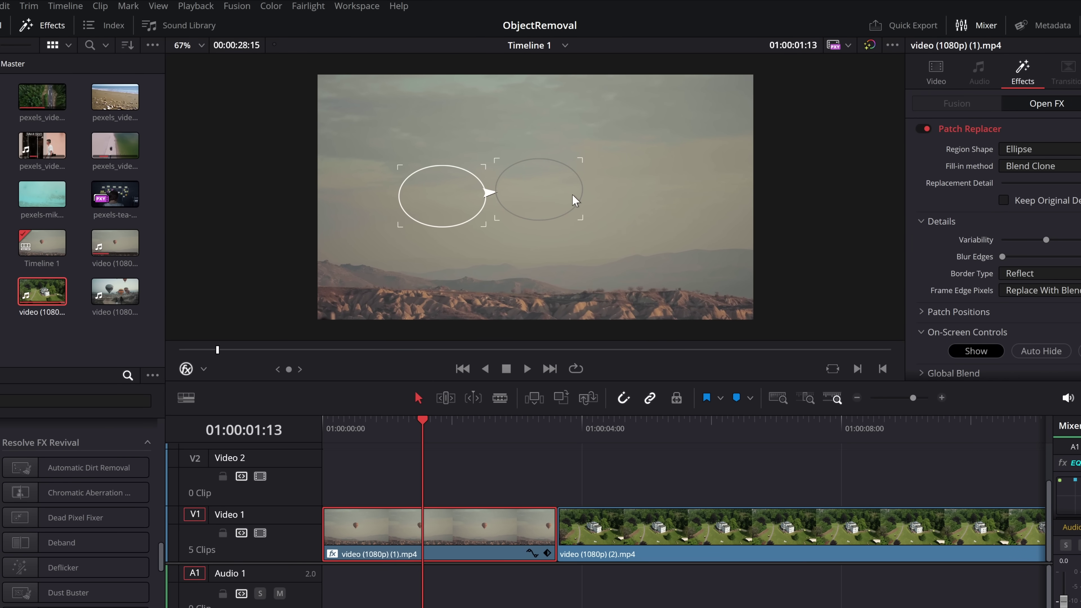
{"action": "left_click_drag", "start_coordinate": [476, 217], "coordinate": [436, 200]}
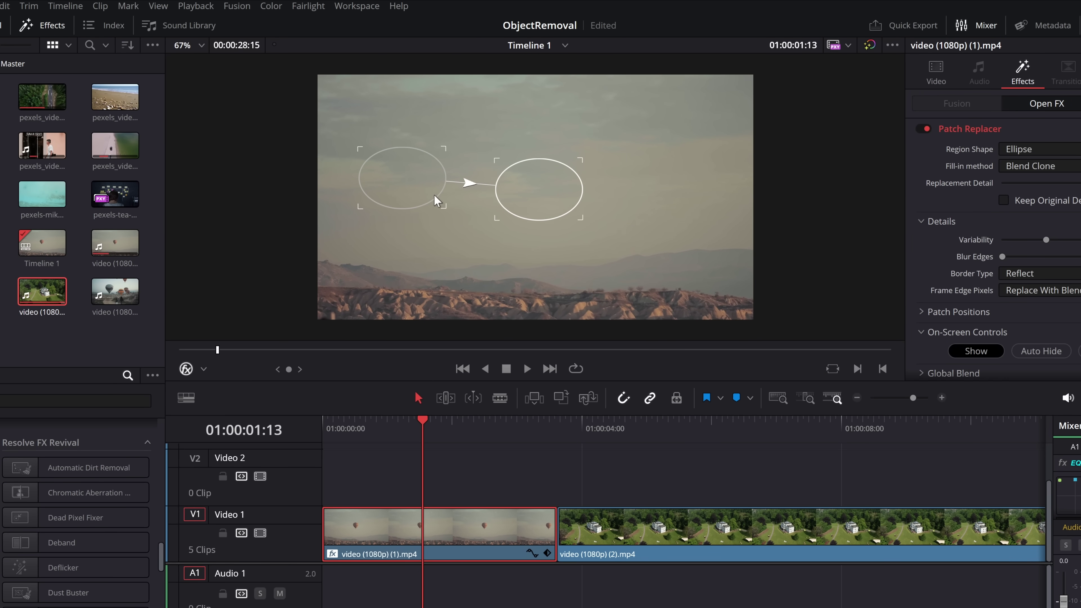
{"action": "mouse_move", "coordinate": [583, 220]}
{"action": "left_mouse_down"}
{"action": "mouse_move", "coordinate": [602, 239]}
{"action": "mouse_move", "coordinate": [569, 235]}
{"action": "mouse_move", "coordinate": [581, 216]}
{"action": "left_mouse_up"}
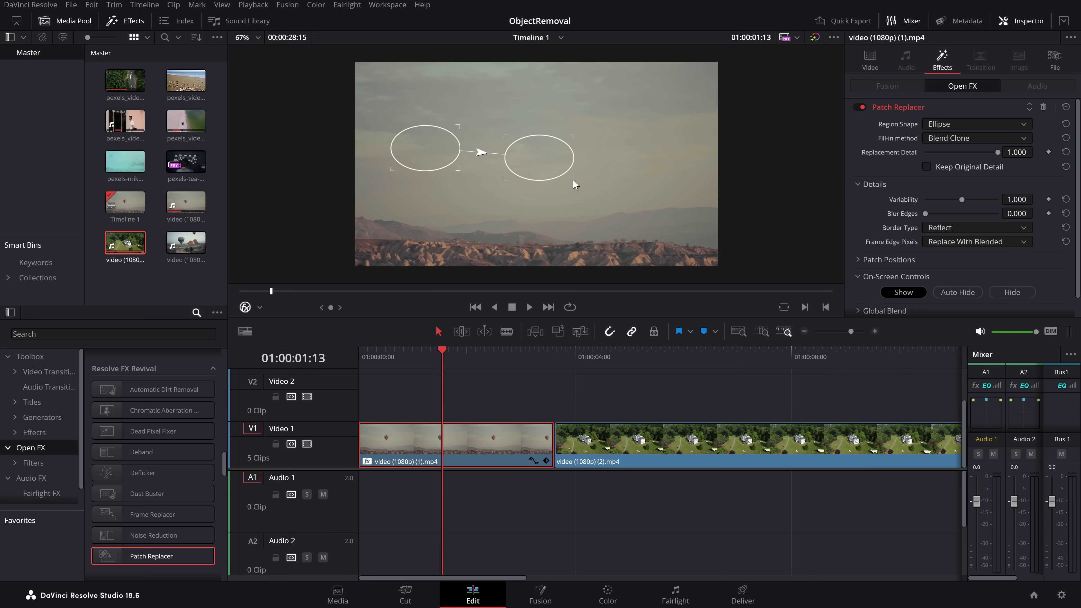
Step: Hide the on-screen overlay and play the balloon clip from the start to check the patched sky
{"action": "left_click", "coordinate": [245, 307]}
{"action": "left_click", "coordinate": [438, 354]}
{"action": "key", "text": "Home"}
{"action": "key", "text": "space"}
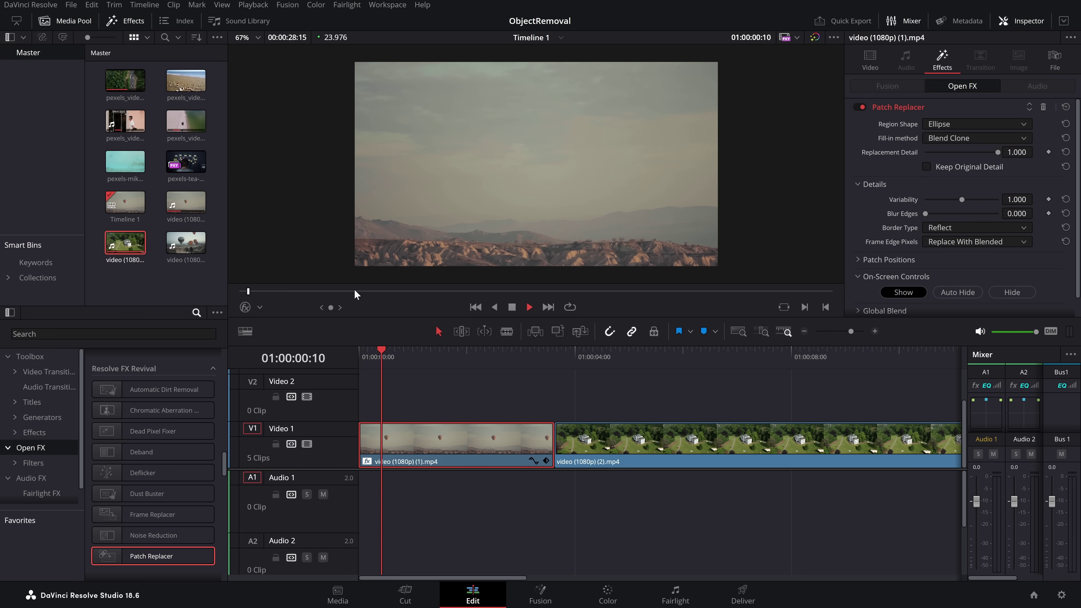
{"action": "key", "text": "space"}
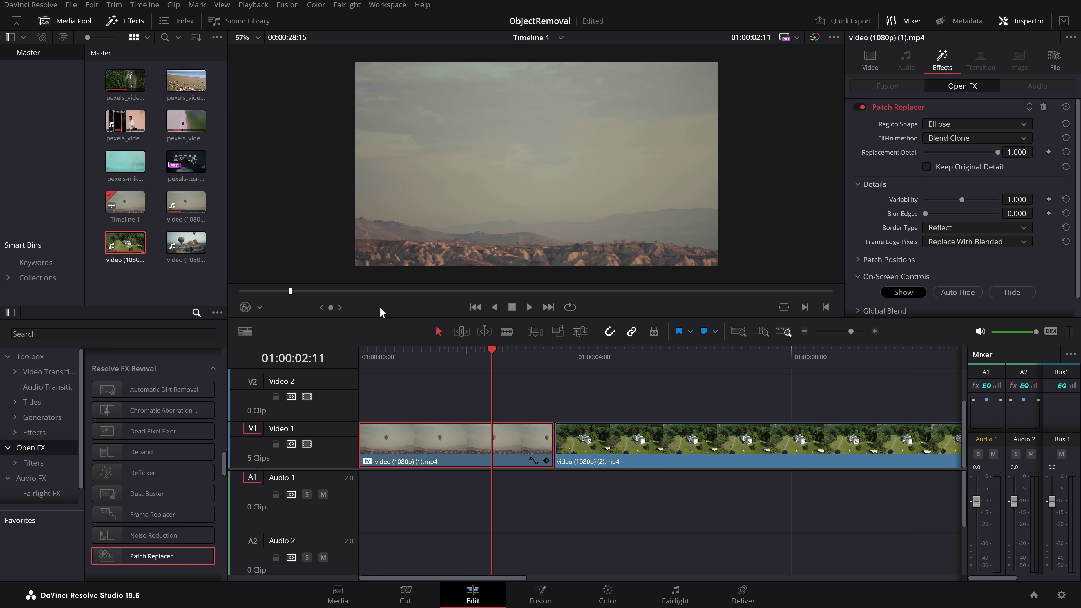
{"action": "key", "text": "Home"}
{"action": "key", "text": "space"}
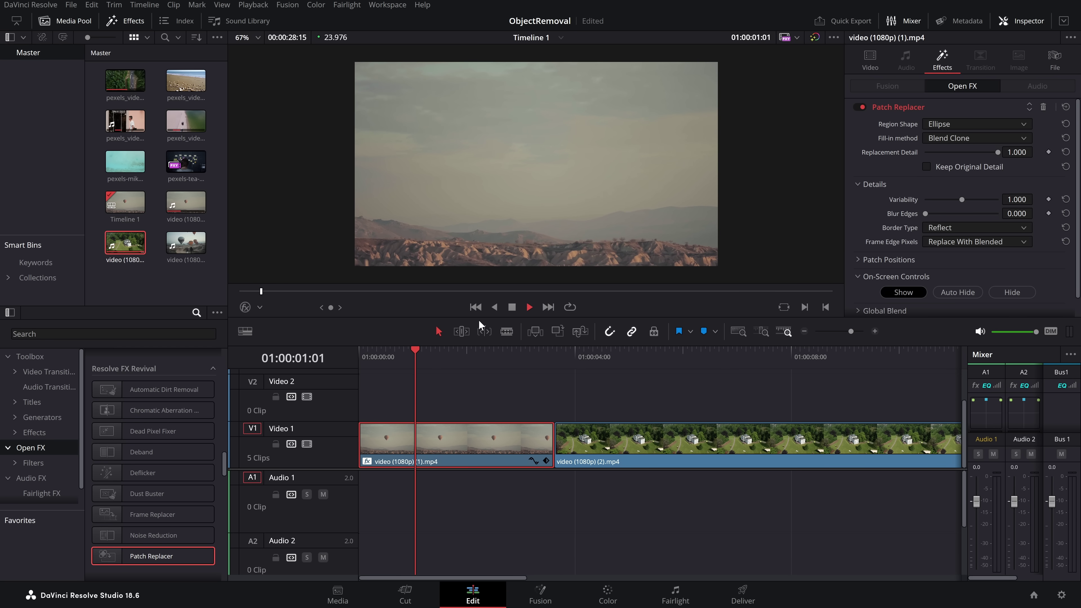
{"action": "key", "text": "space"}
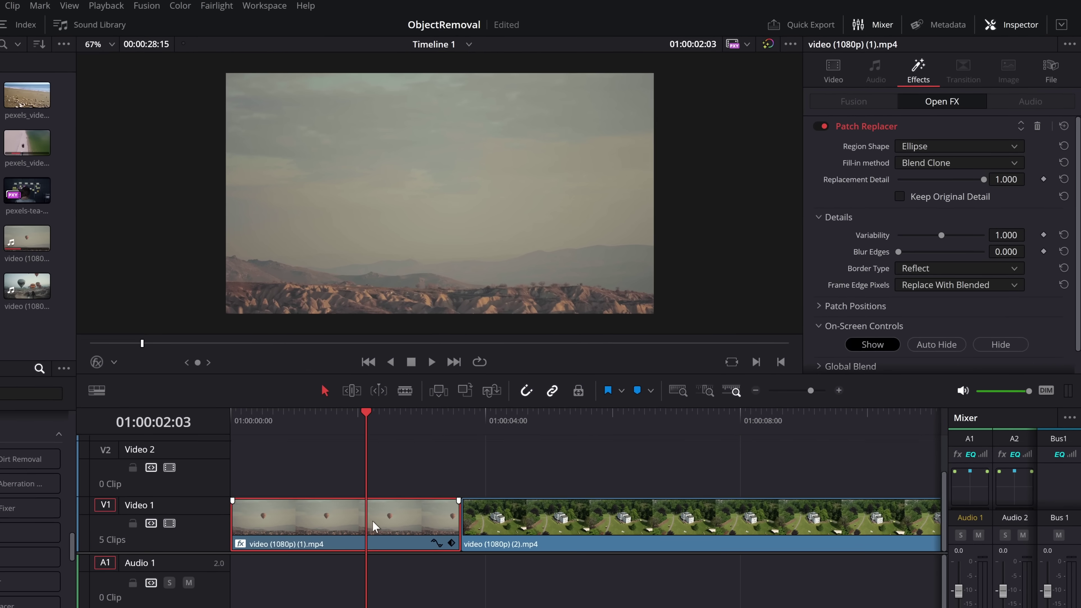
Step: Show the patch overlay again and review the Region Shape options, keeping Ellipse selected
{"action": "left_click", "coordinate": [242, 308]}
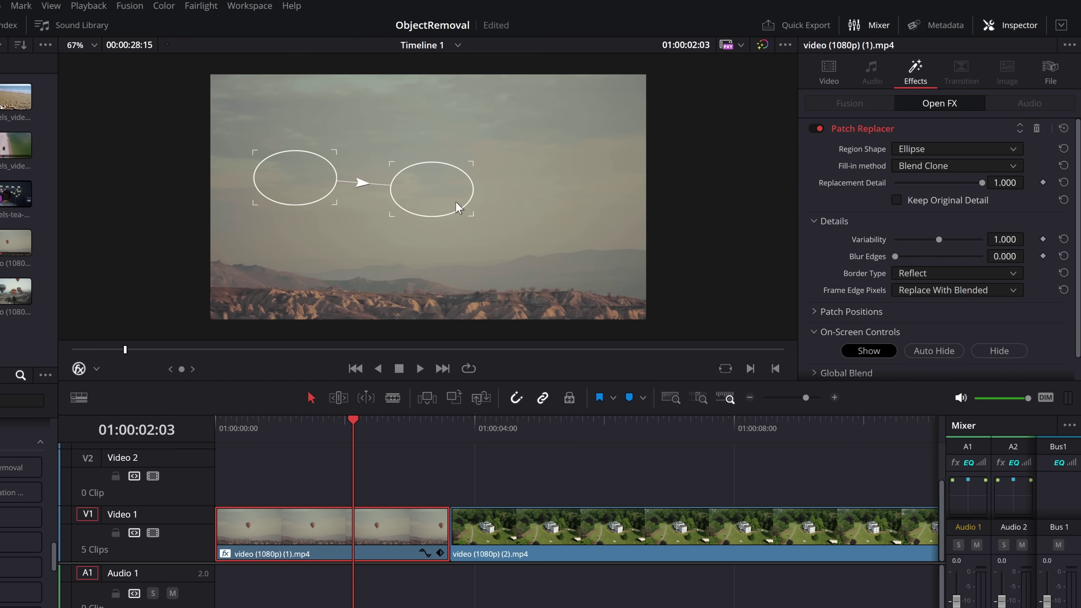
{"action": "left_click", "coordinate": [1025, 25]}
{"action": "left_click", "coordinate": [1024, 24]}
{"action": "left_click", "coordinate": [930, 149]}
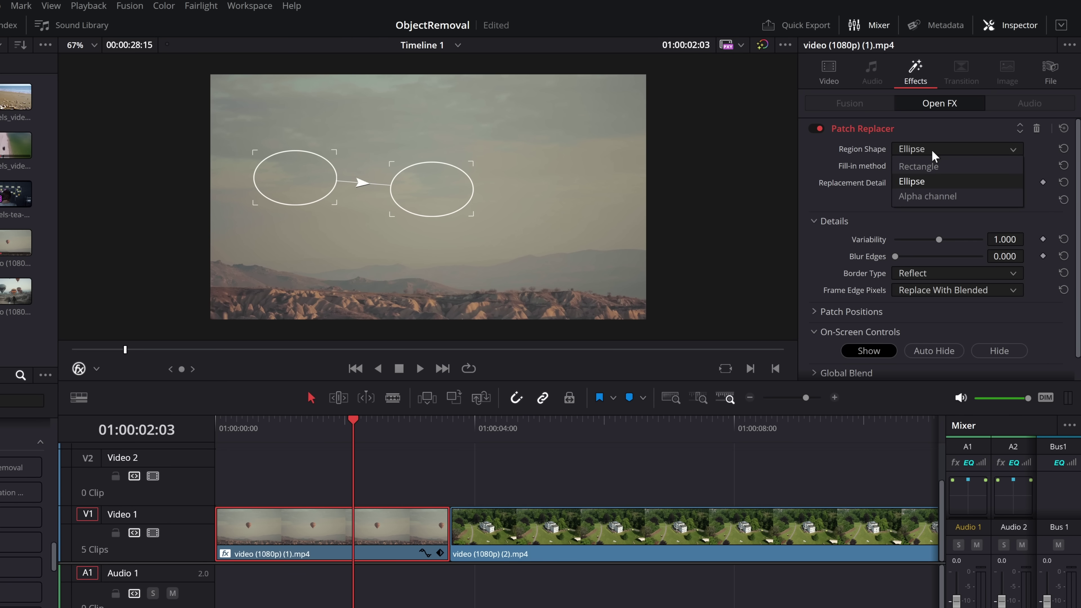
{"action": "left_click", "coordinate": [921, 181]}
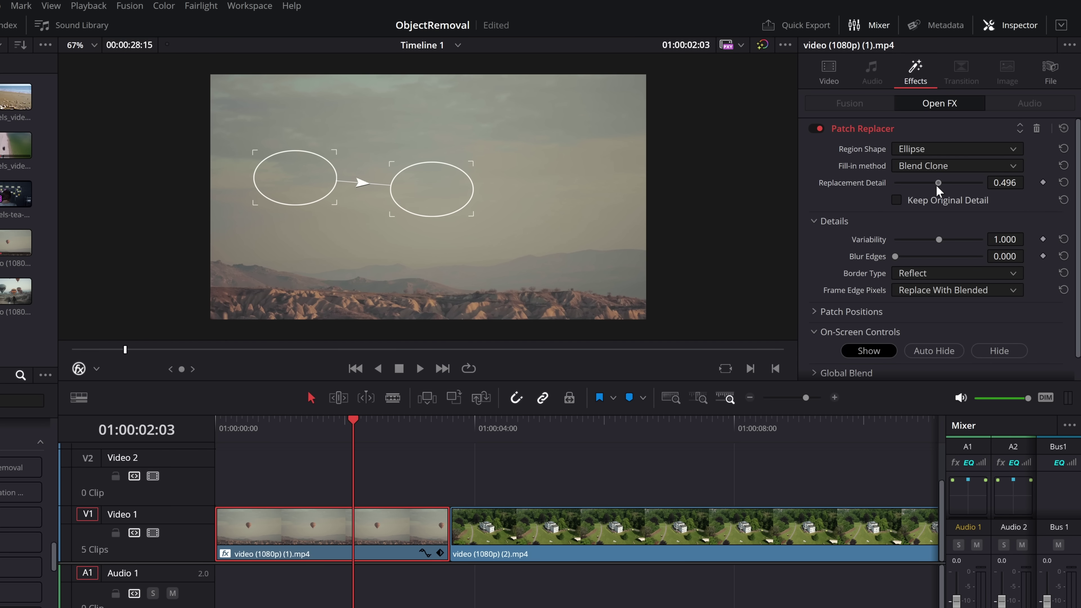
Step: Try other Replacement Detail, Variability and Blur Edges amounts on the patch, and restore their original values
{"action": "left_click_drag", "start_coordinate": [910, 184], "coordinate": [1007, 186]}
{"action": "left_click_drag", "start_coordinate": [930, 183], "coordinate": [984, 184]}
{"action": "mouse_move", "coordinate": [938, 240]}
{"action": "left_mouse_down"}
{"action": "mouse_move", "coordinate": [920, 240]}
{"action": "mouse_move", "coordinate": [943, 260]}
{"action": "left_mouse_up"}
{"action": "double_click", "coordinate": [878, 241]}
{"action": "double_click", "coordinate": [865, 258]}
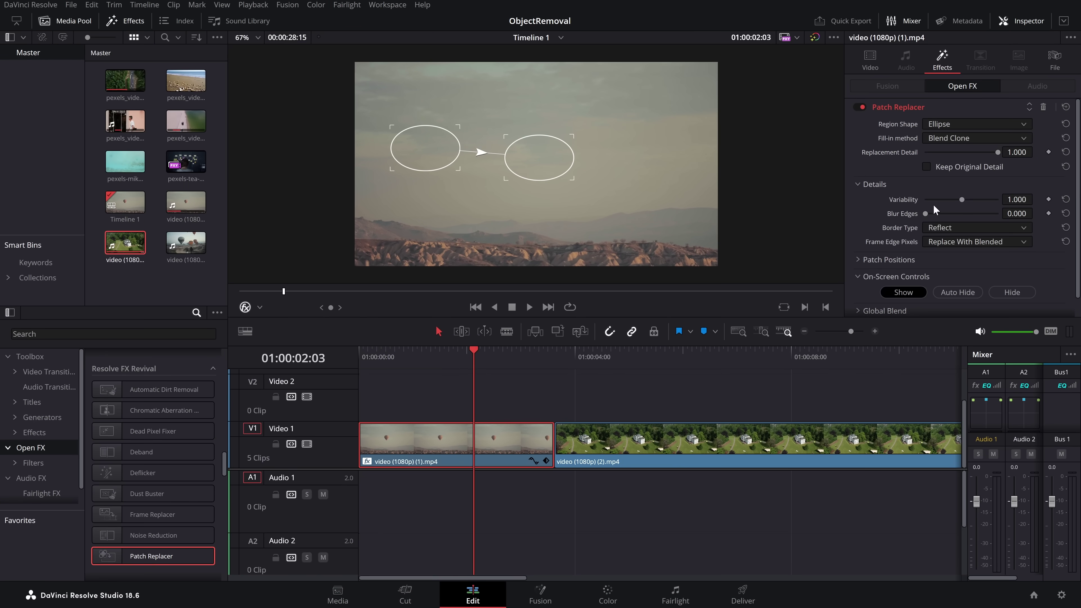
Step: Set the patch's Blur Edges to about 0.093 and play the clip from the start to check the blend
{"action": "left_click_drag", "start_coordinate": [926, 213], "coordinate": [930, 212]}
{"action": "key", "text": "Home"}
{"action": "key", "text": "space"}
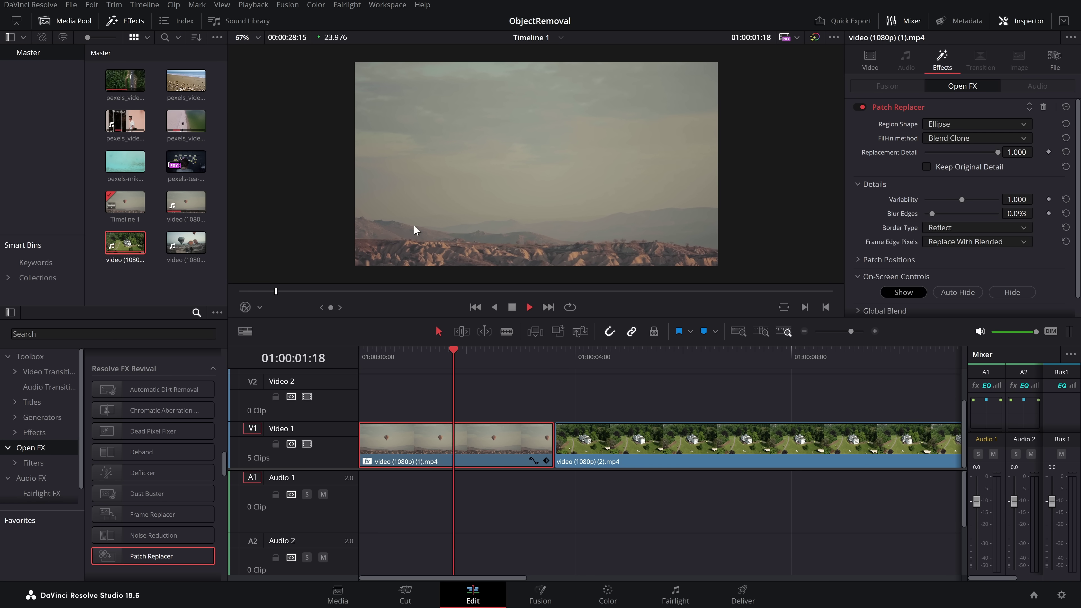
{"action": "key", "text": "space"}
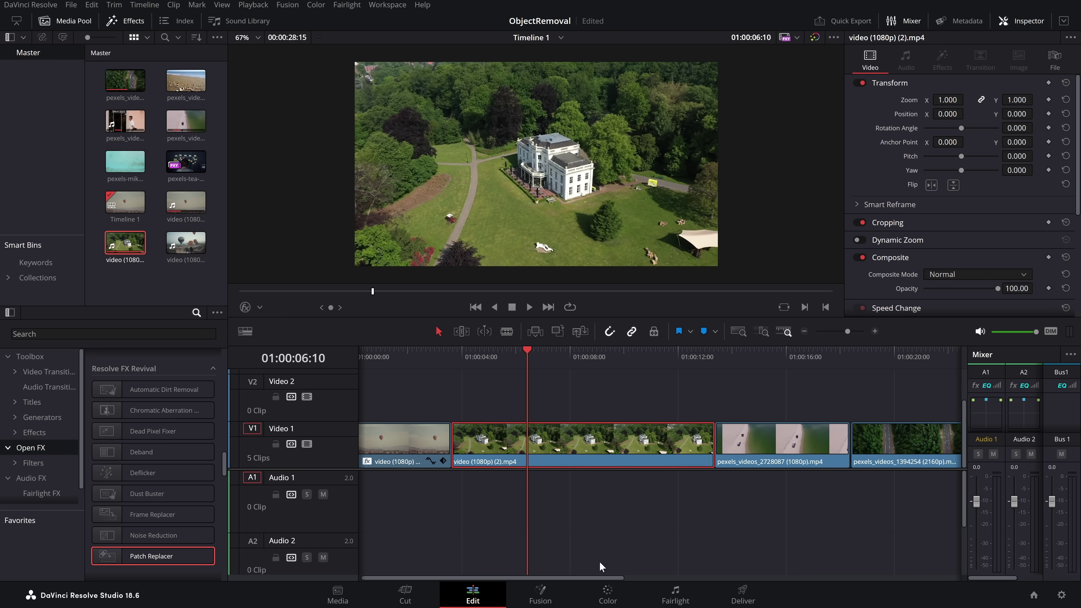
Step: Switch to the Color page for the aerial house clip and set the viewer's on-screen control to Power Window
{"action": "left_click", "coordinate": [607, 601]}
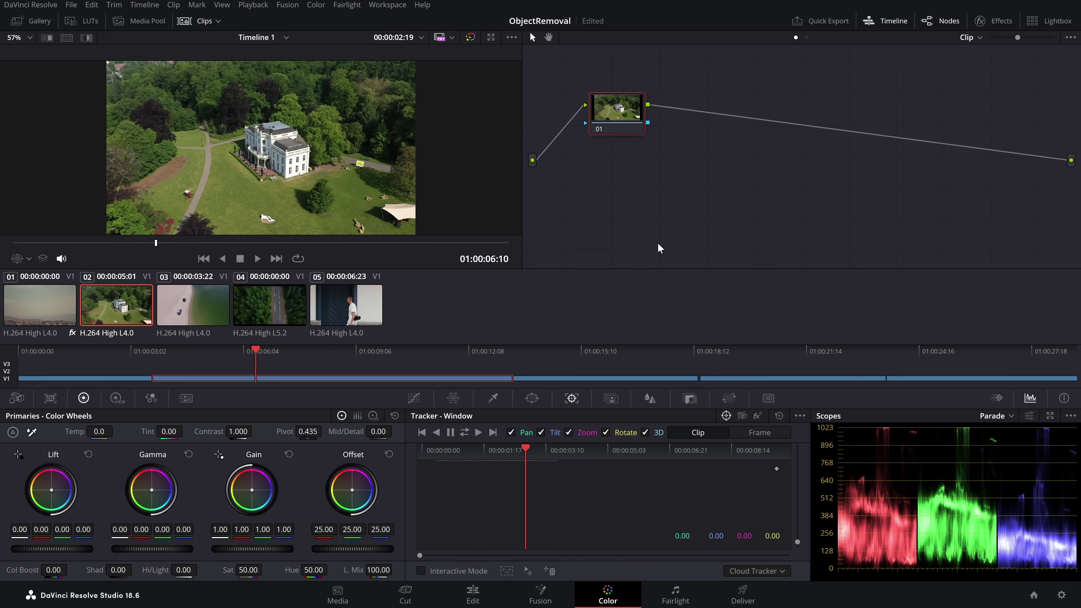
{"action": "scroll", "coordinate": [273, 214], "scroll_direction": "up", "scroll_amount": 5}
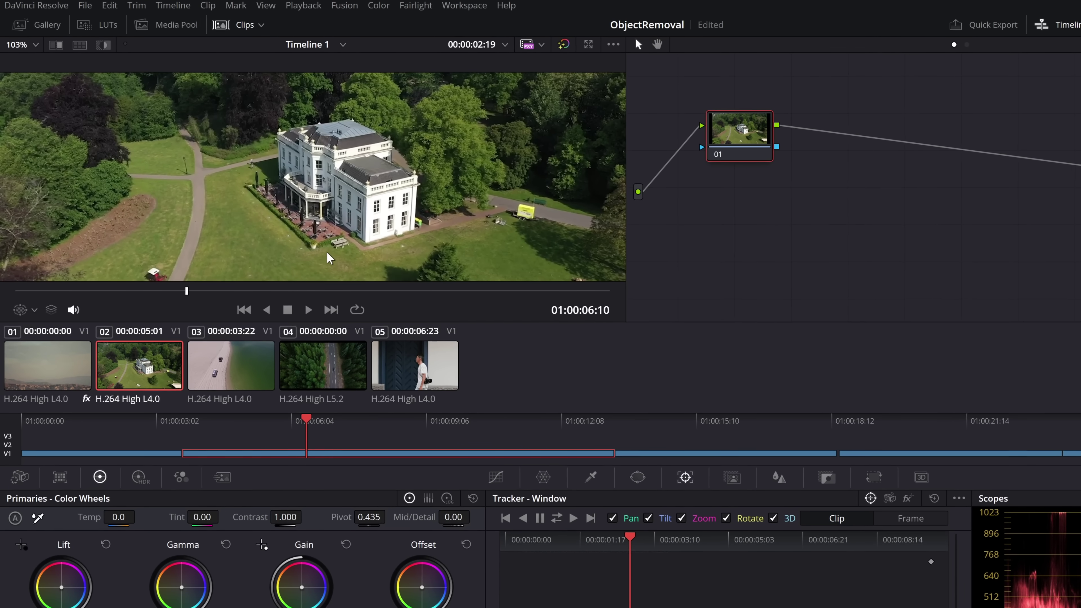
{"action": "scroll", "coordinate": [330, 257], "scroll_direction": "down", "scroll_amount": 5}
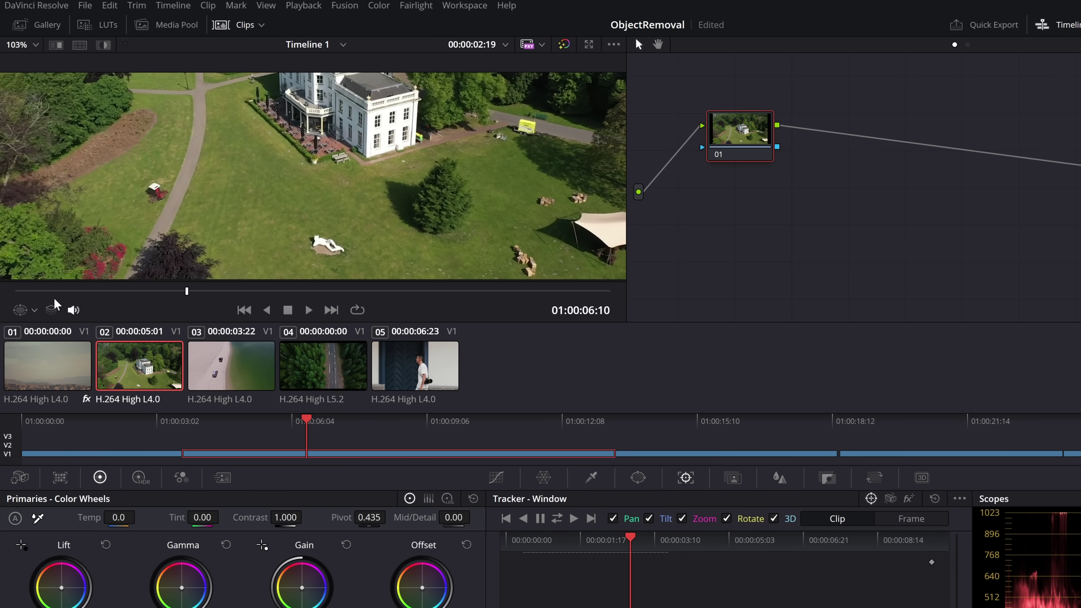
{"action": "left_click", "coordinate": [23, 310]}
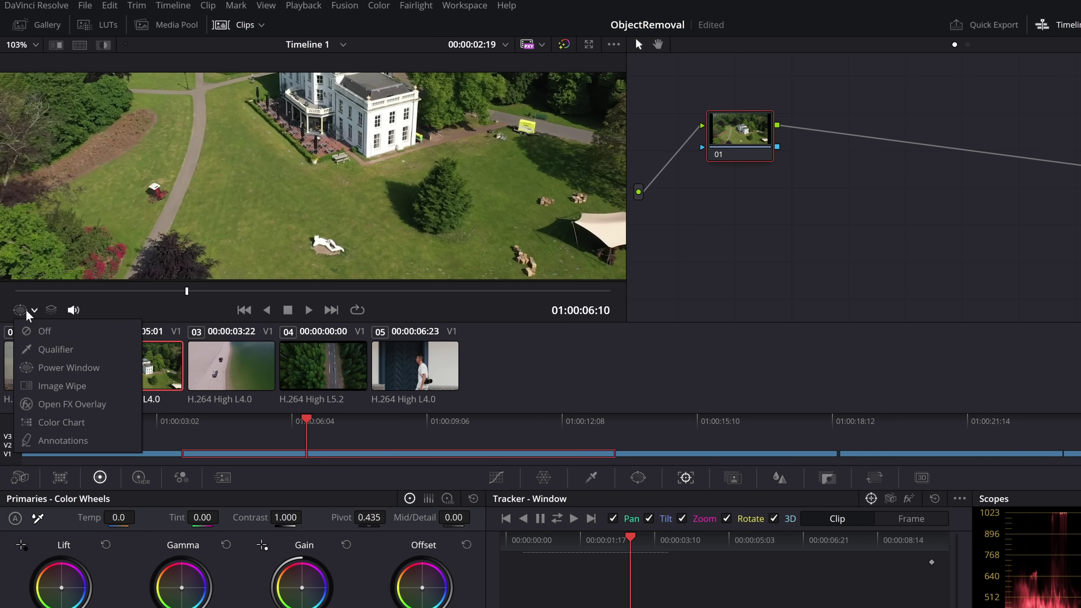
{"action": "left_click", "coordinate": [57, 371]}
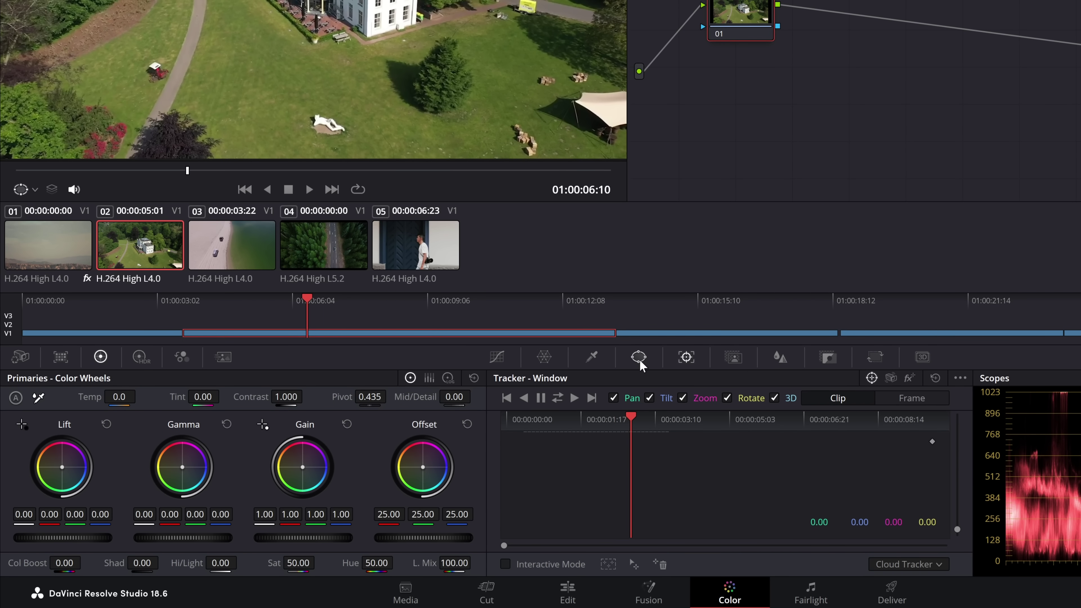
Step: Add a circle window tightly around the white figure on the lawn, about 34.62 in size with aspect 65.35 and softness 0.69
{"action": "left_click", "coordinate": [638, 358]}
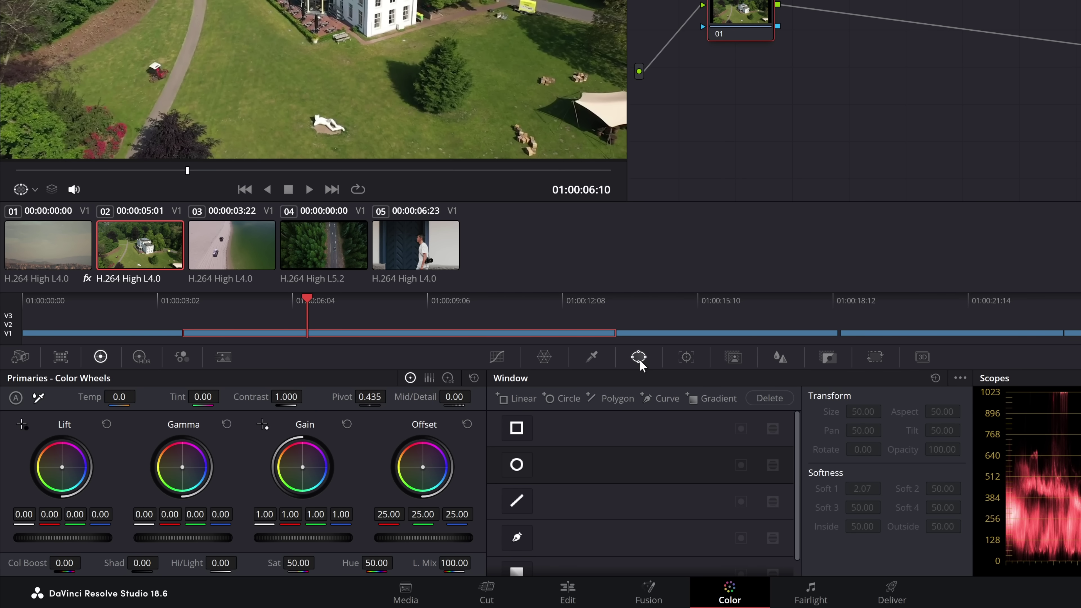
{"action": "left_click", "coordinate": [517, 463]}
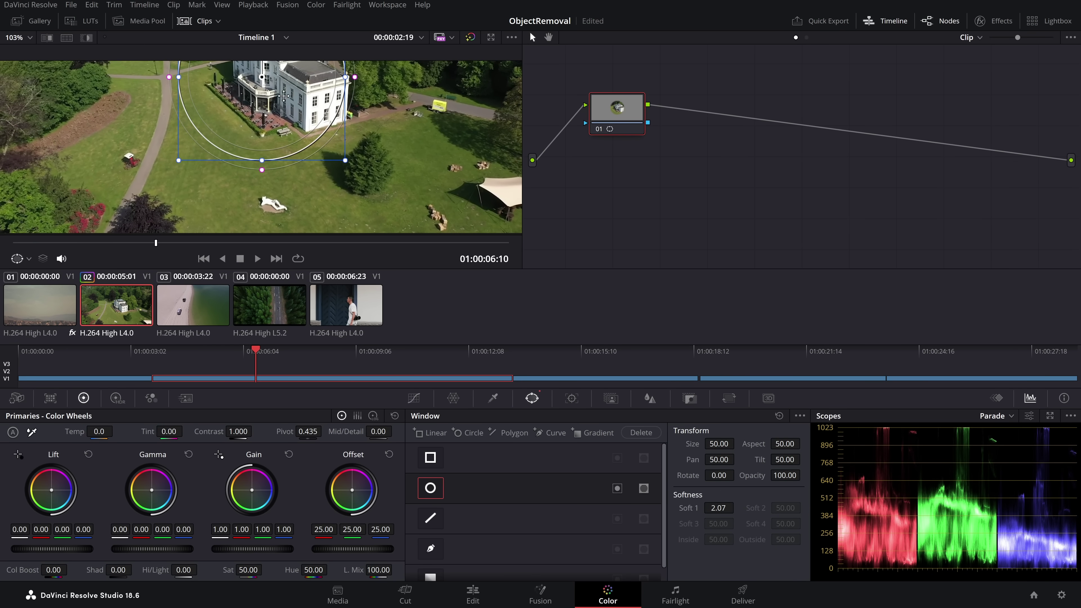
{"action": "left_click_drag", "start_coordinate": [266, 78], "coordinate": [294, 201]}
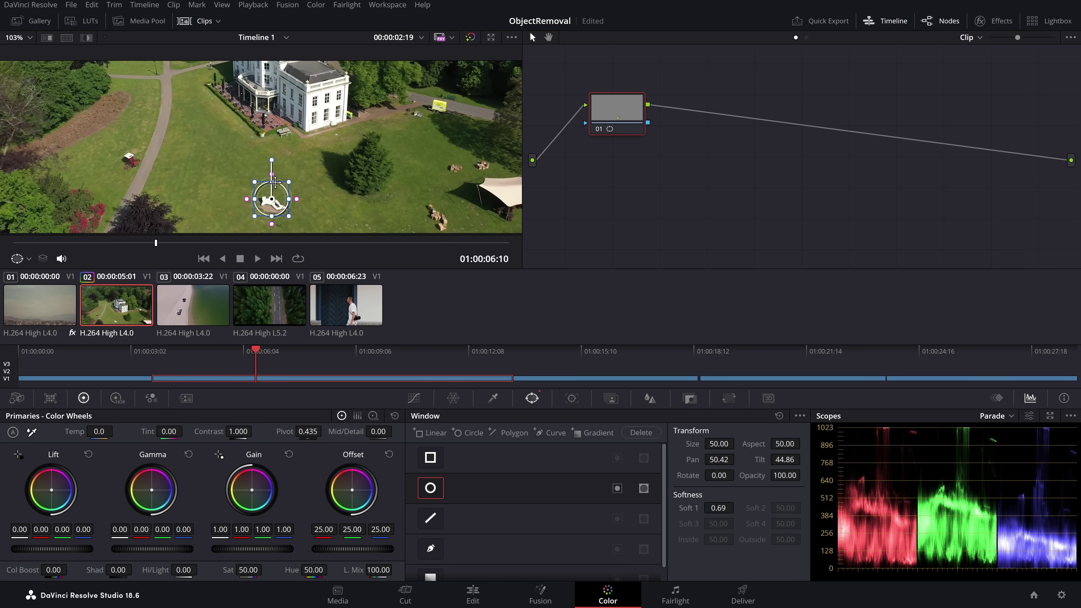
{"action": "mouse_move", "coordinate": [273, 220]}
{"action": "left_mouse_down"}
{"action": "mouse_move", "coordinate": [273, 202]}
{"action": "mouse_move", "coordinate": [274, 218]}
{"action": "left_mouse_up"}
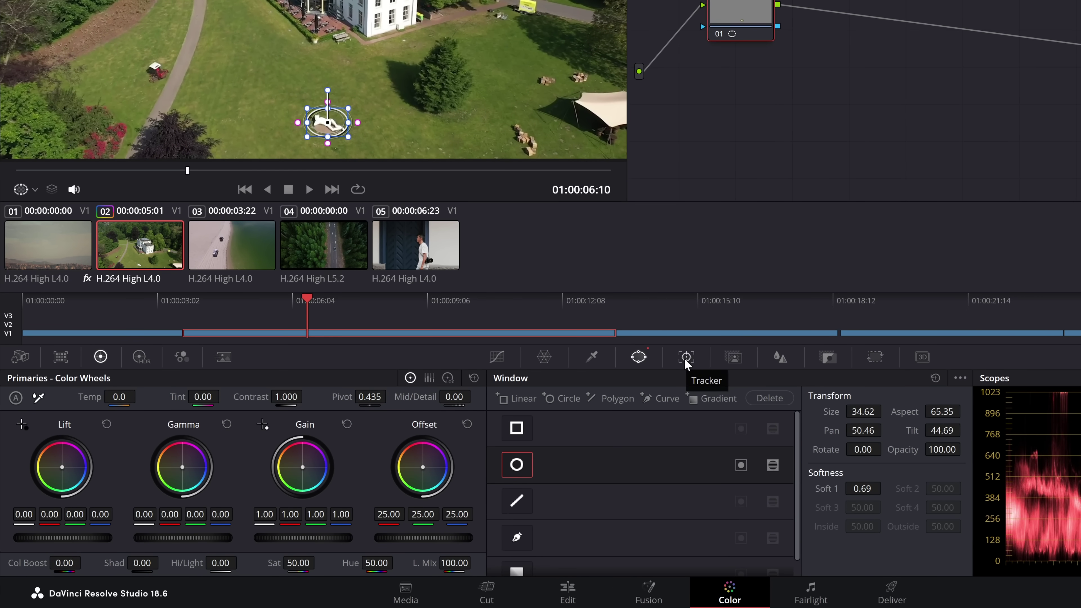
Step: Track the circle window forward and backward through the whole clip and check how it follows the white figure
{"action": "left_click", "coordinate": [686, 358]}
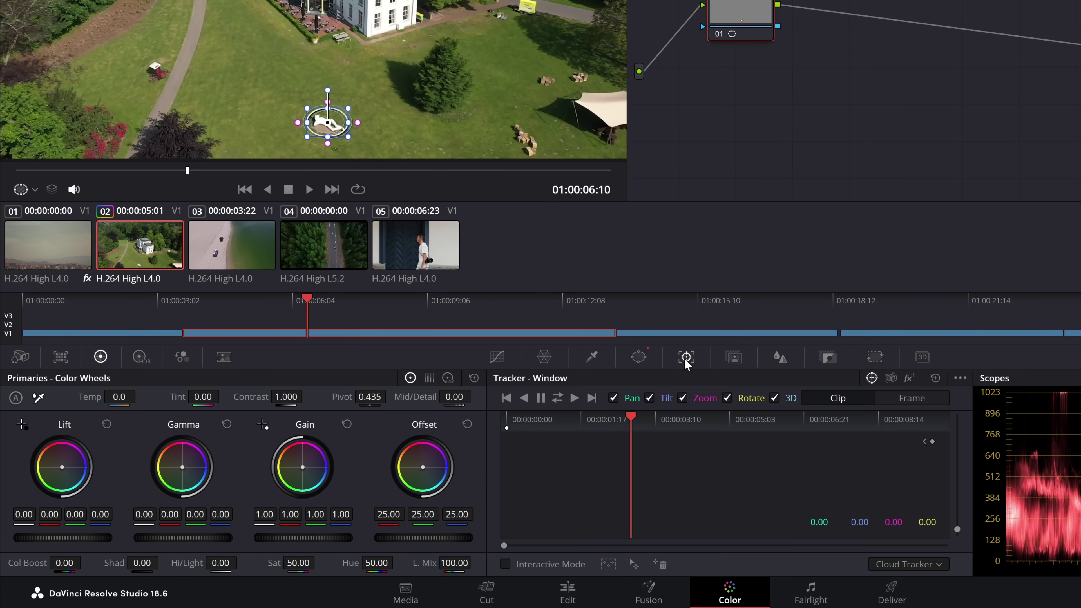
{"action": "left_click", "coordinate": [558, 398]}
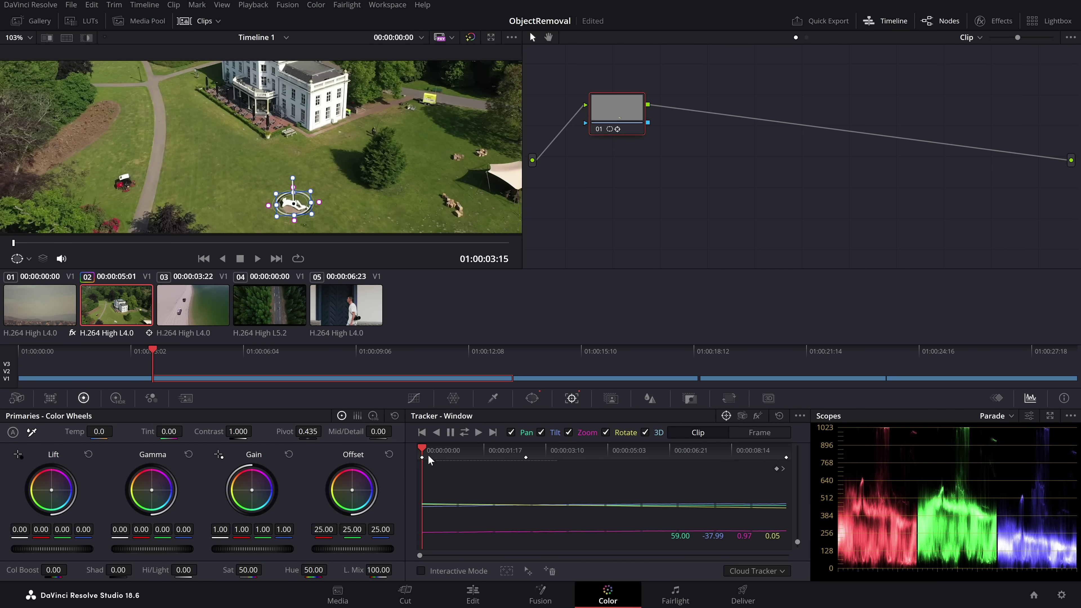
{"action": "left_click", "coordinate": [478, 432]}
{"action": "left_click", "coordinate": [479, 450]}
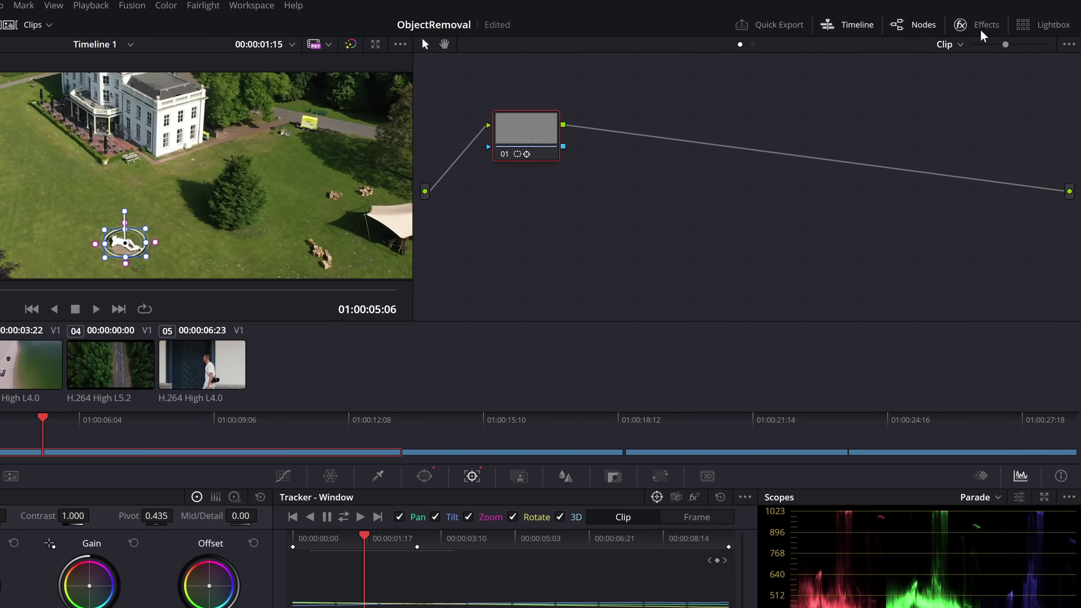
Step: Search the effects library for "ob" and apply the Object Removal effect to node 01
{"action": "left_click", "coordinate": [998, 20]}
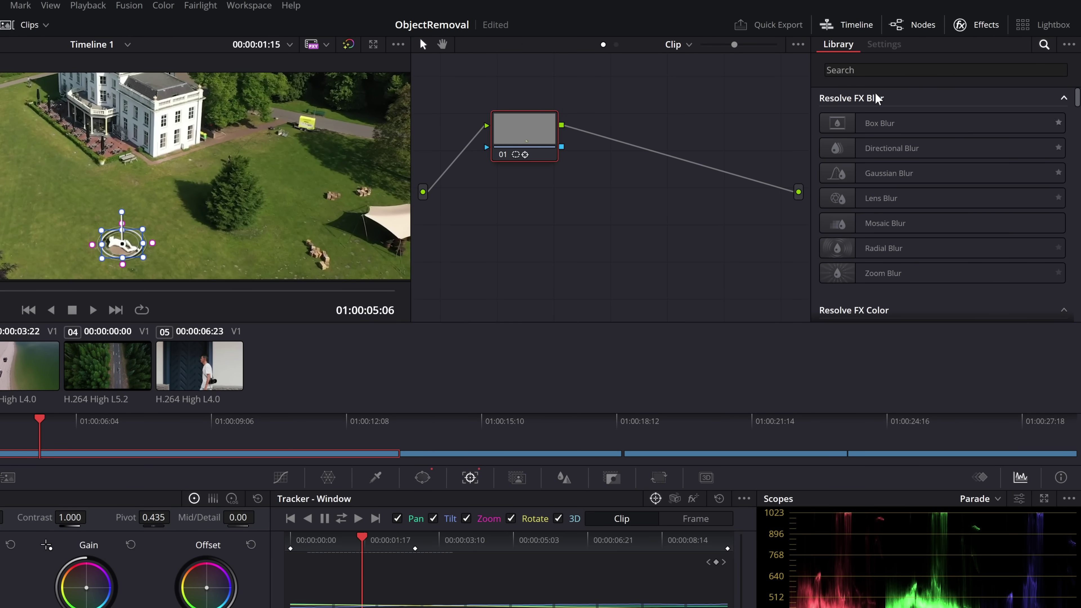
{"action": "left_click", "coordinate": [866, 70]}
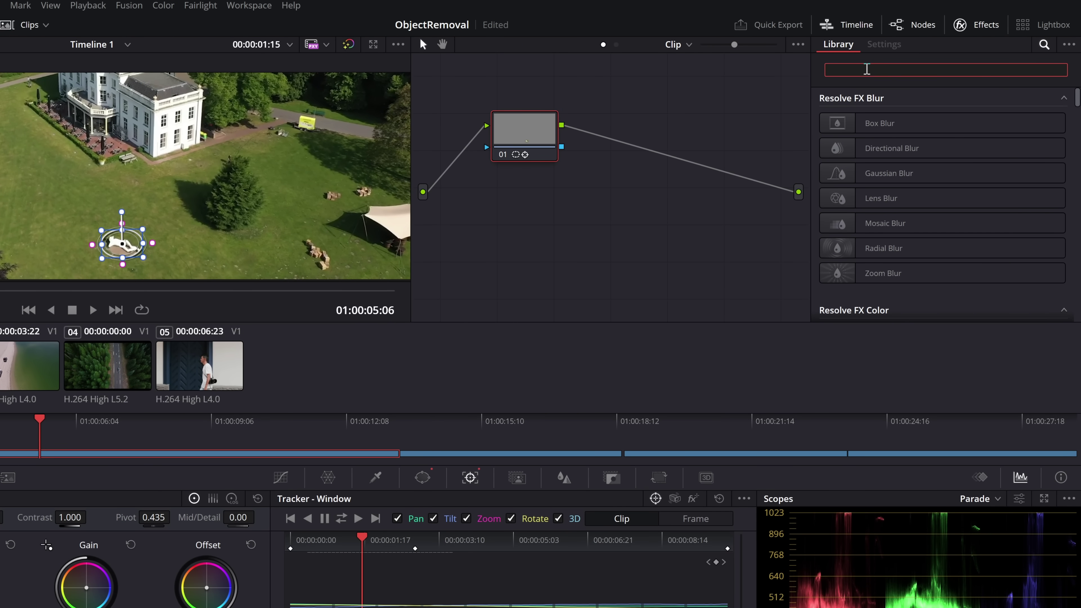
{"action": "type", "text": "ob"}
{"action": "left_click_drag", "start_coordinate": [911, 125], "coordinate": [531, 125]}
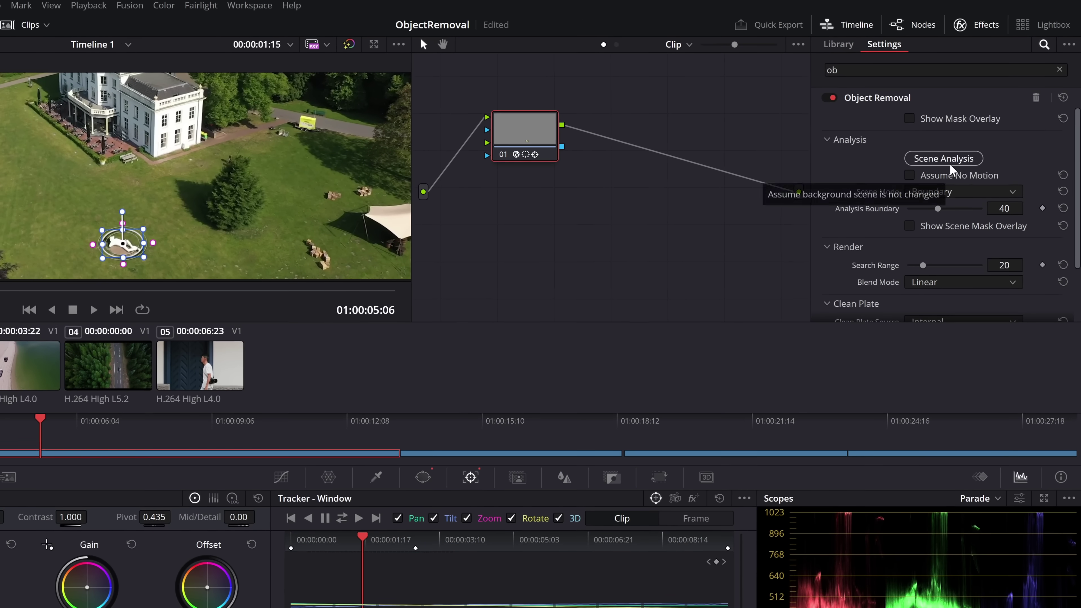
Step: Run the Object Removal Scene Analysis and scrub through the clip to inspect the masked area
{"action": "left_click", "coordinate": [933, 159]}
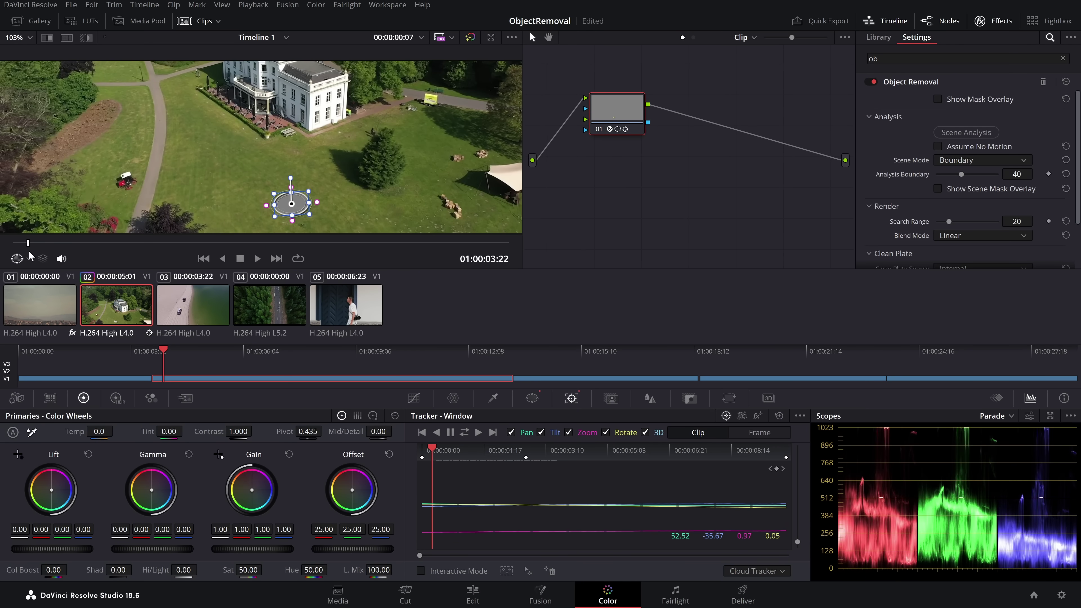
{"action": "left_click_drag", "start_coordinate": [29, 242], "coordinate": [307, 244]}
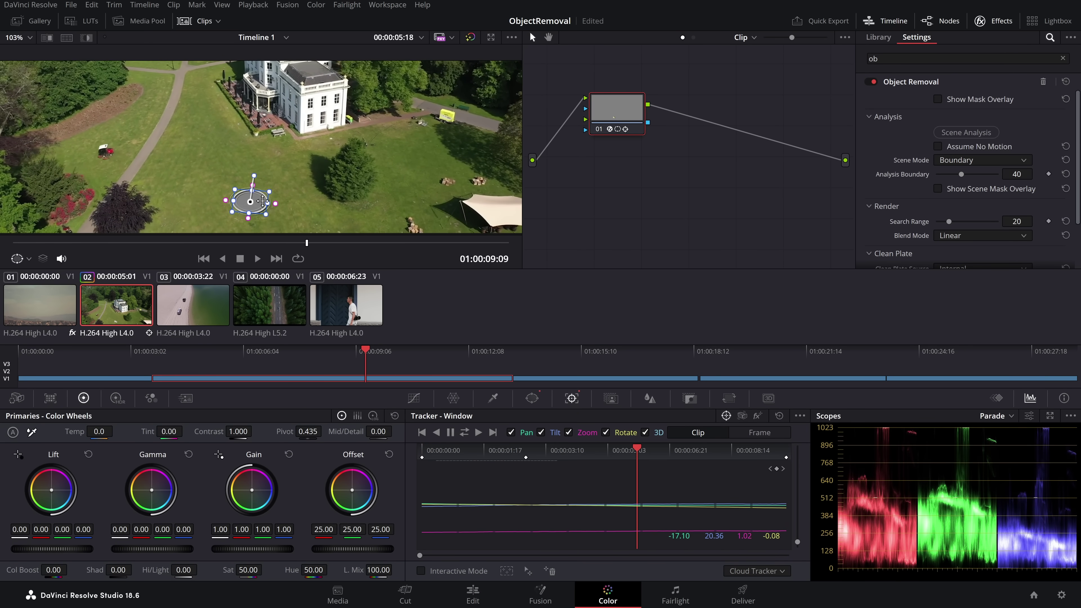
{"action": "left_click_drag", "start_coordinate": [291, 243], "coordinate": [275, 243]}
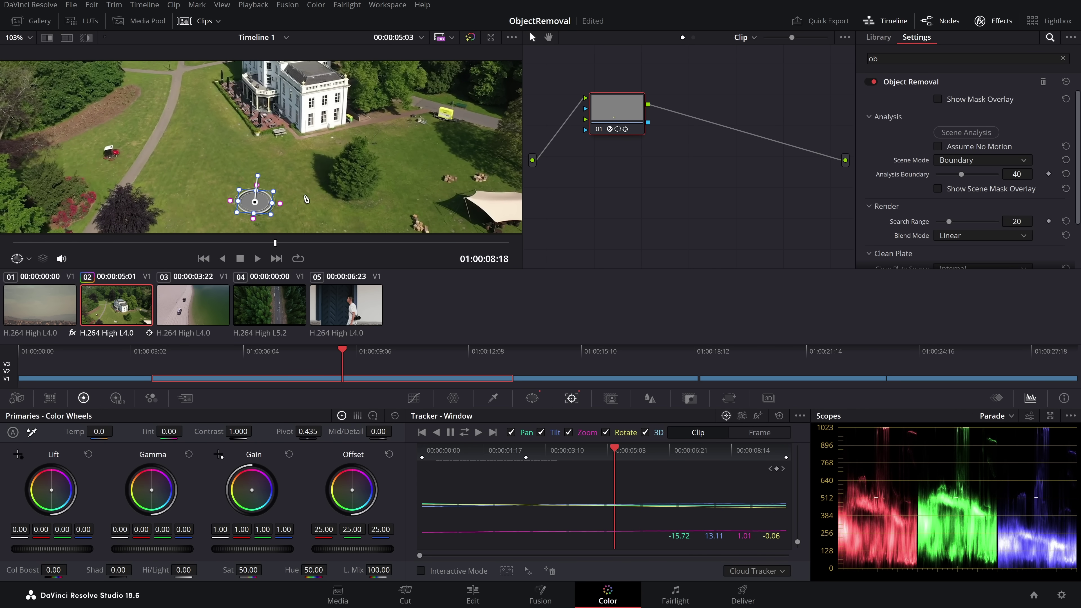
{"action": "scroll", "coordinate": [962, 153], "scroll_direction": "down", "scroll_amount": 3}
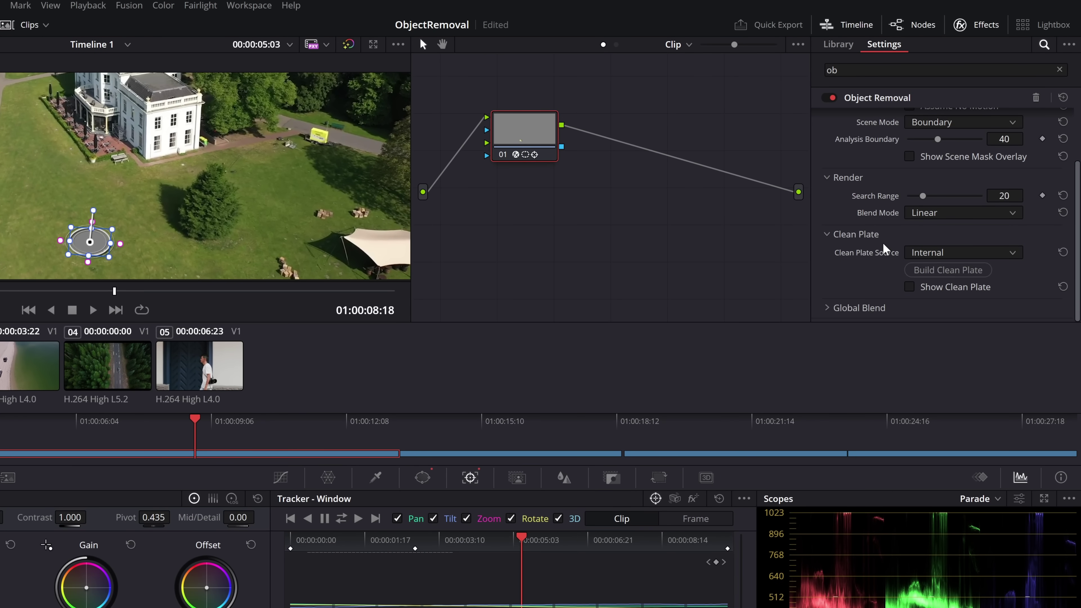
Step: Build the Object Removal clean plate and play and scrub the house clip with the window overlay off to check the removal
{"action": "left_click", "coordinate": [934, 274]}
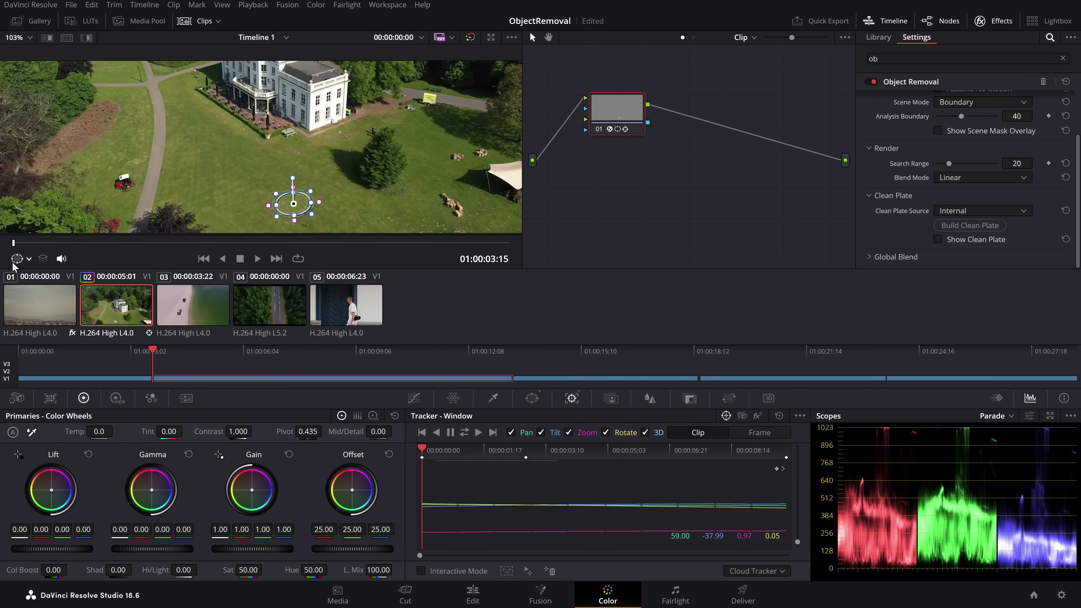
{"action": "left_click", "coordinate": [17, 263]}
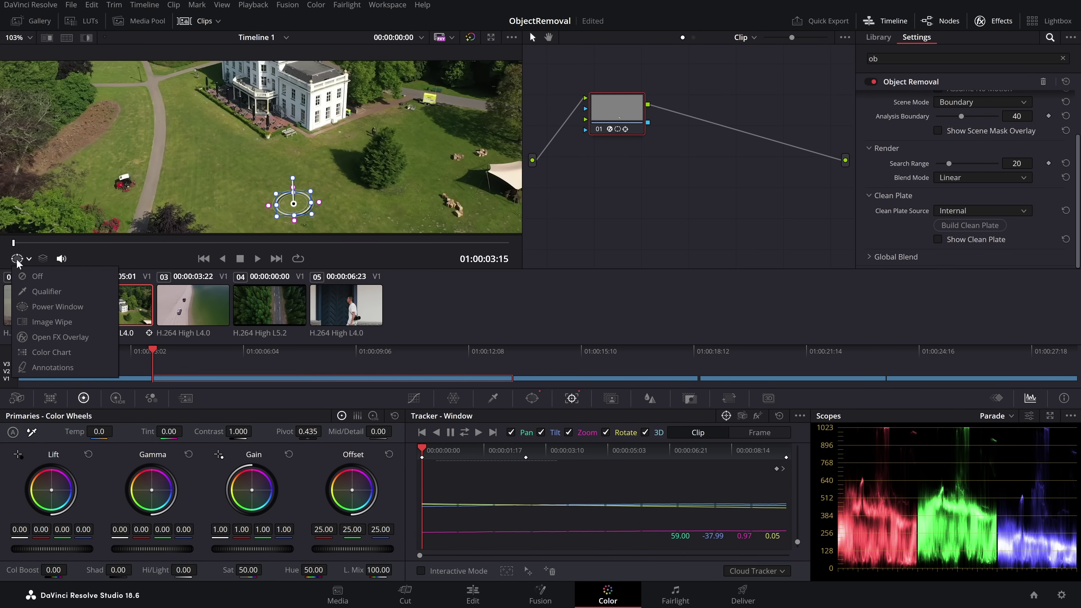
{"action": "left_click", "coordinate": [33, 277]}
{"action": "key", "text": "space"}
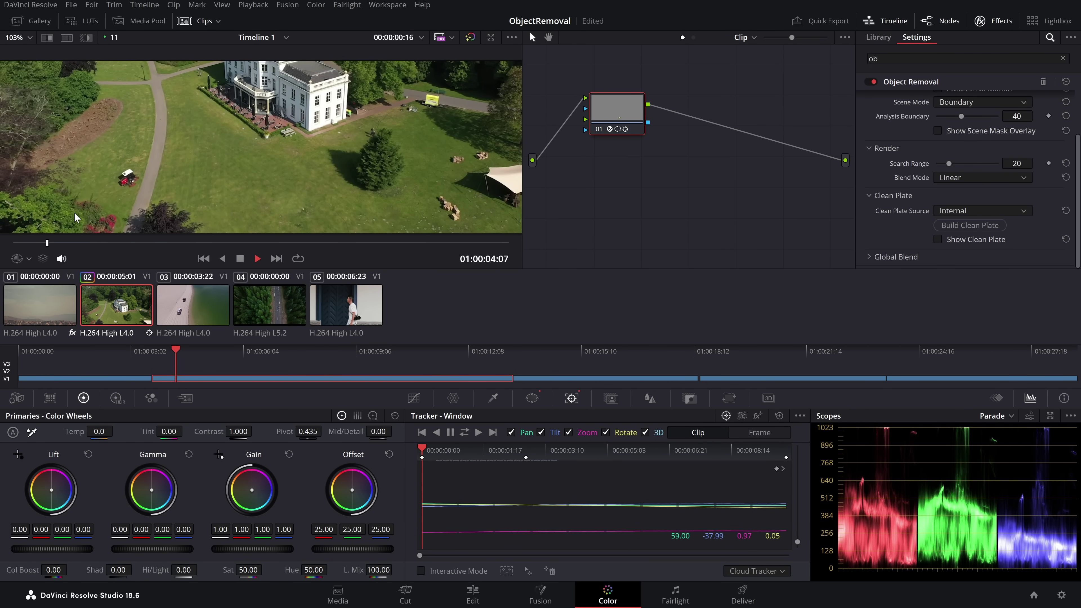
{"action": "key", "text": "space"}
{"action": "left_click_drag", "start_coordinate": [174, 241], "coordinate": [398, 241]}
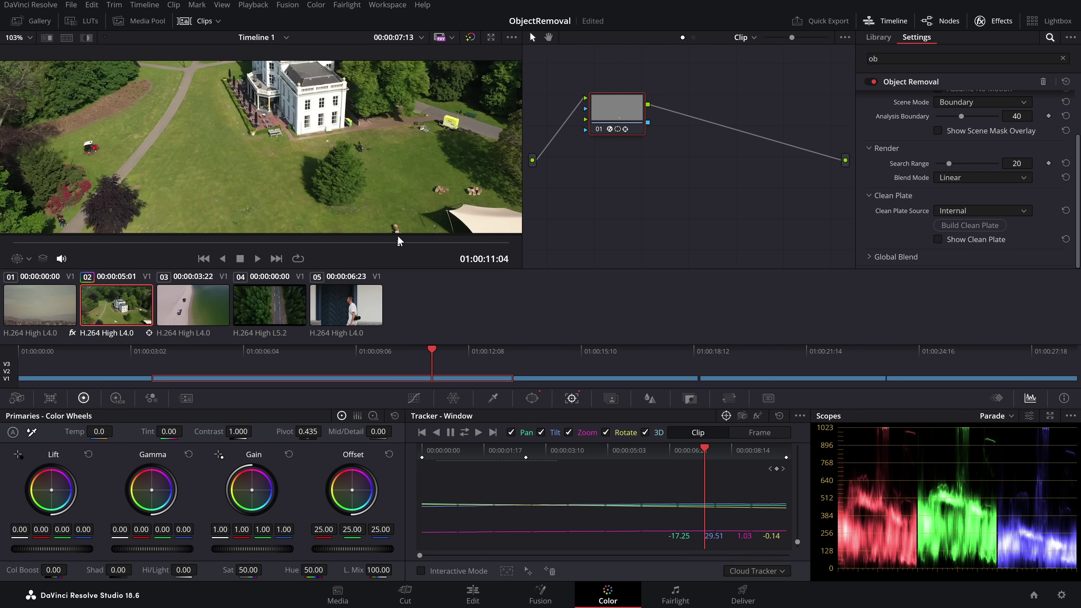
Step: Enlarge the circle window on the lawn to size 48.61 with aspect 60.93 and softness 0.85, then turn off the window overlay
{"action": "left_click", "coordinate": [533, 399]}
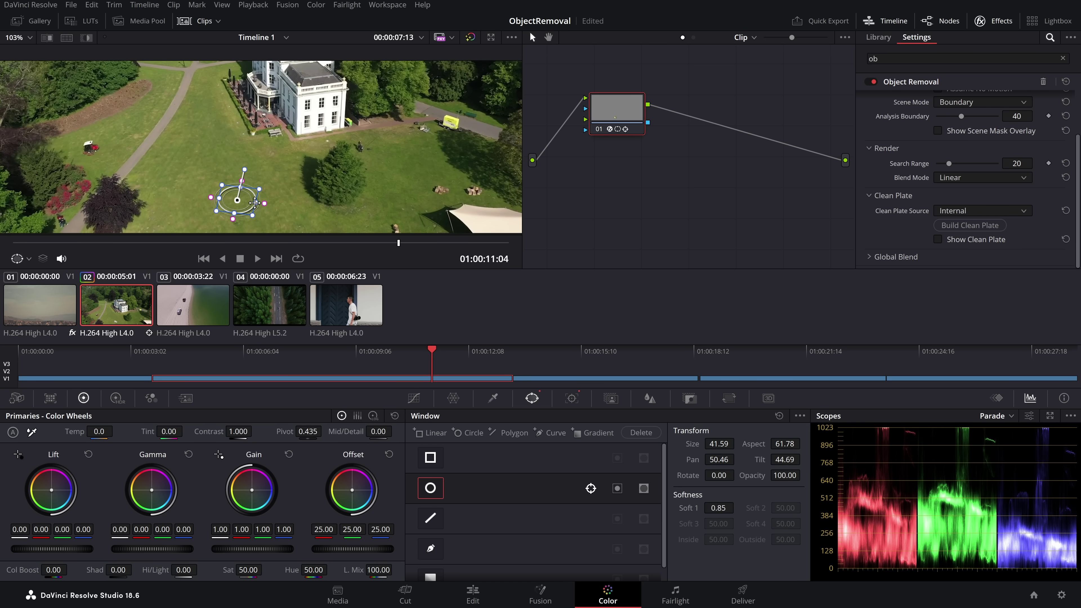
{"action": "key", "text": "space"}
{"action": "left_click", "coordinate": [13, 263]}
{"action": "left_click", "coordinate": [30, 280]}
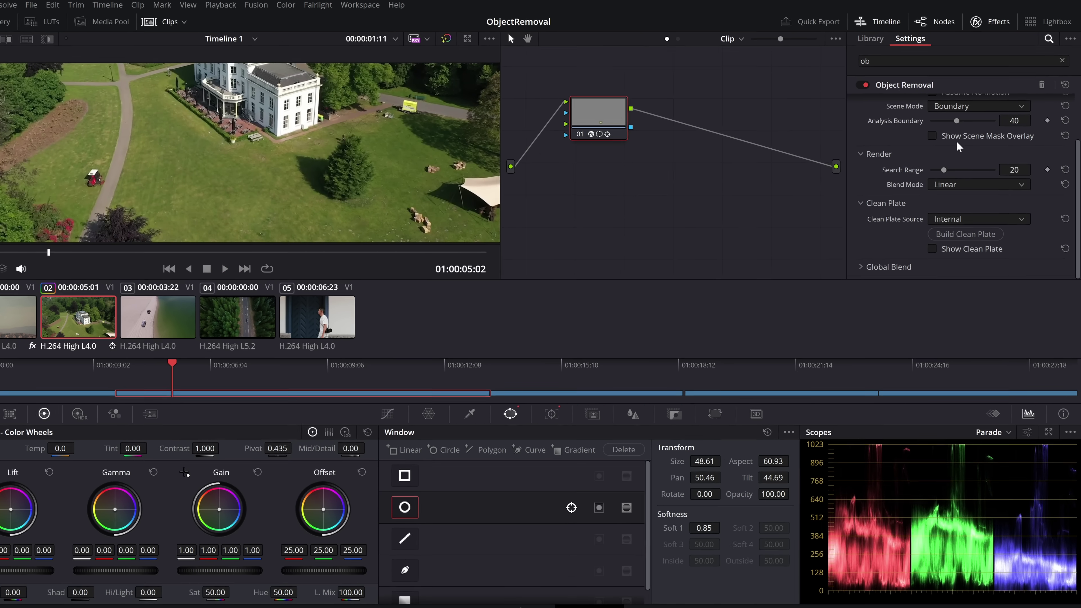
Step: Pick a different Blend Mode for Object Removal and scrub through the house clip to compare the result
{"action": "scroll", "coordinate": [939, 166], "scroll_direction": "up", "scroll_amount": 2}
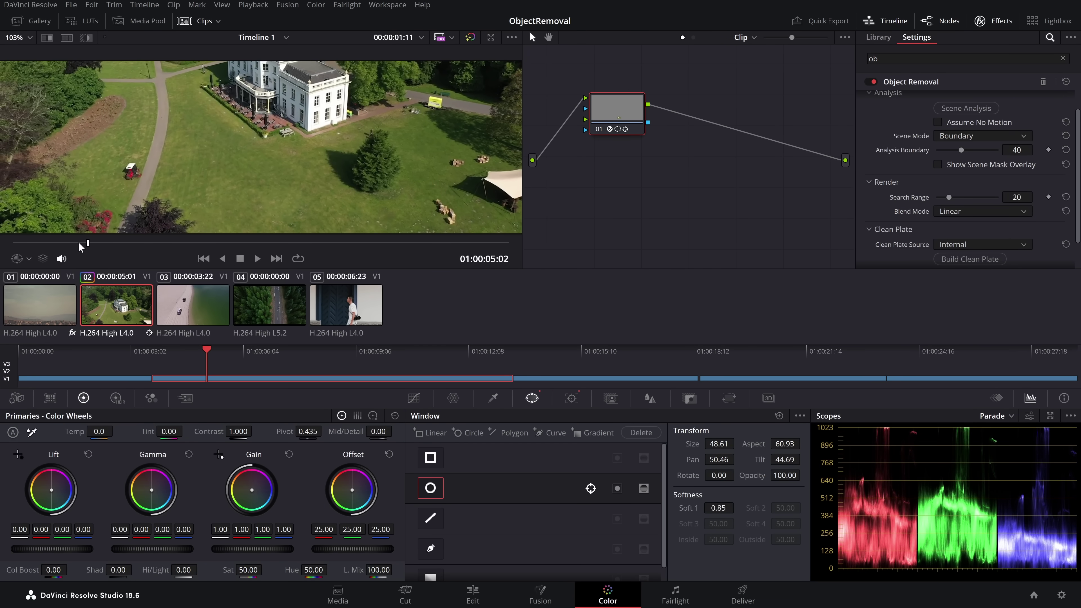
{"action": "left_click_drag", "start_coordinate": [80, 246], "coordinate": [473, 248]}
{"action": "left_click", "coordinate": [959, 213]}
{"action": "left_click", "coordinate": [963, 239]}
{"action": "left_click_drag", "start_coordinate": [473, 243], "coordinate": [415, 255]}
{"action": "key", "text": "space"}
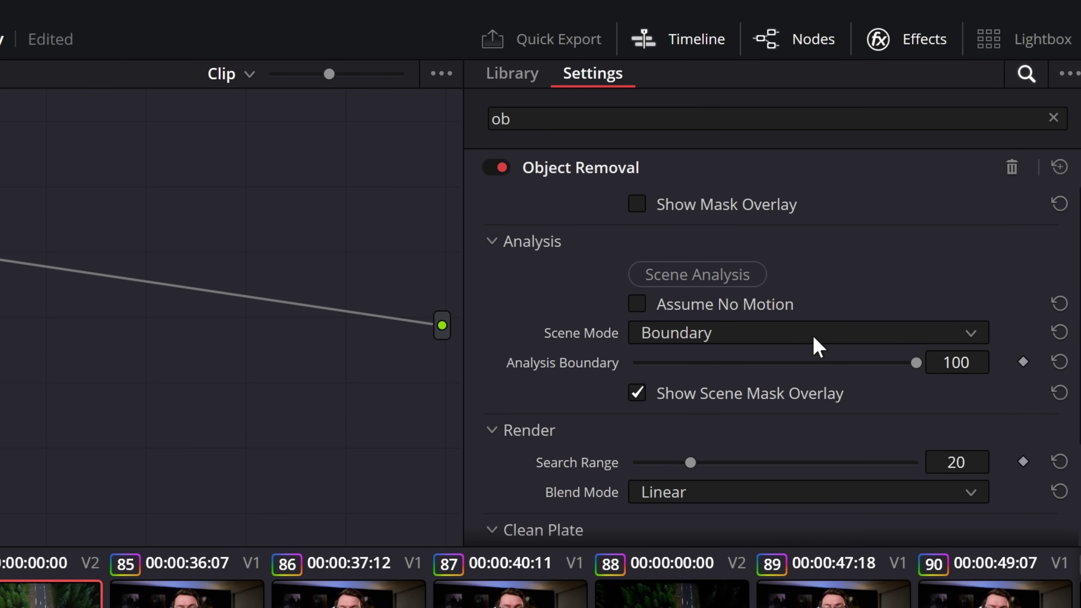
Step: Set the Object Removal Scene Mode to Background
{"action": "left_click", "coordinate": [817, 340]}
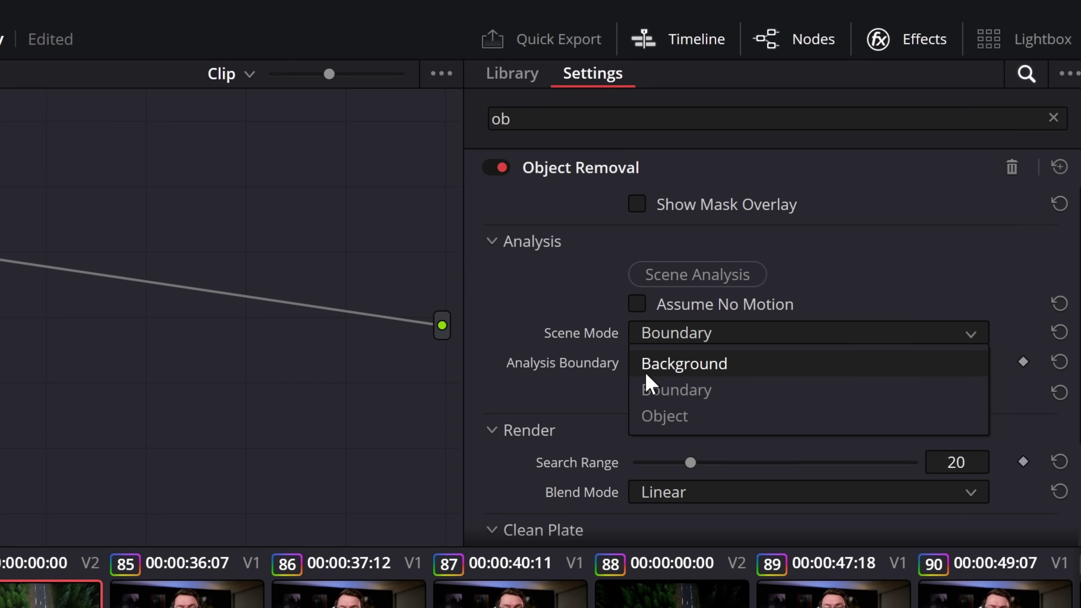
{"action": "left_click", "coordinate": [739, 374]}
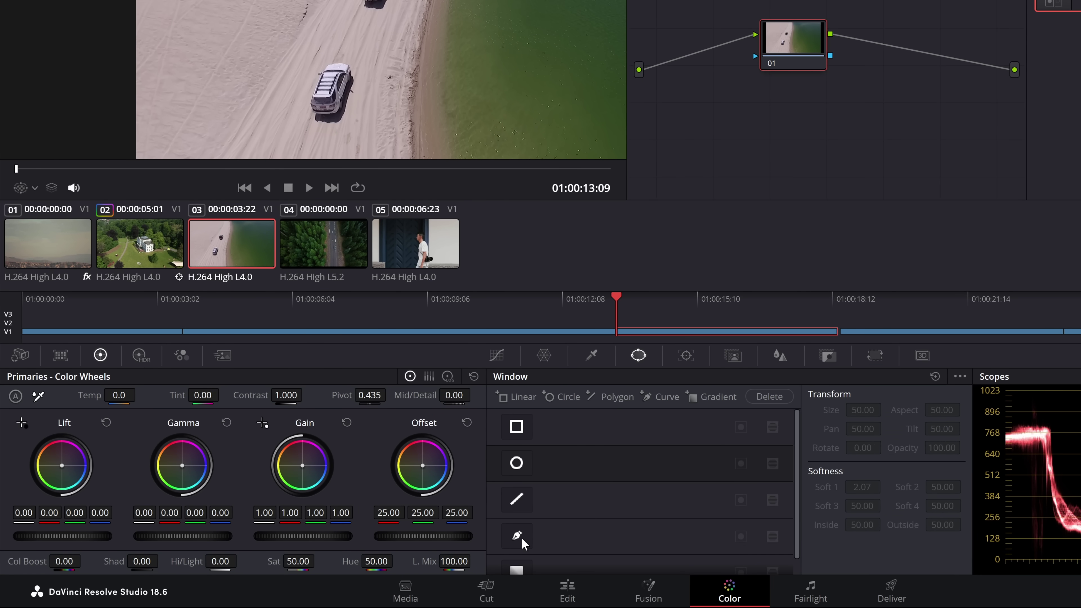
Step: Outline the white car on the beach track with a curve window and track it through the whole clip in both directions
{"action": "left_click", "coordinate": [517, 536]}
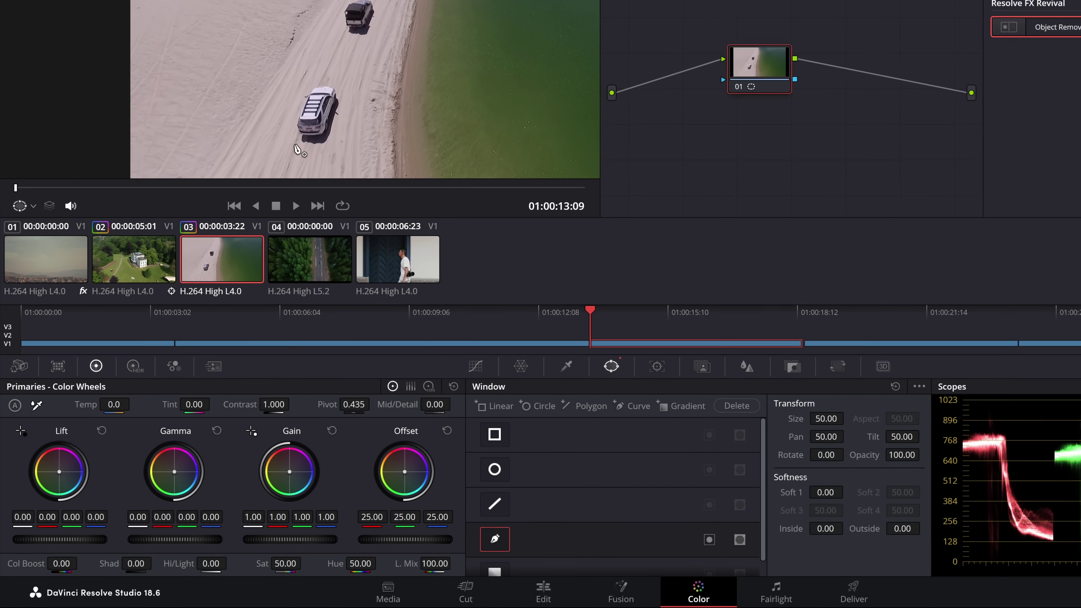
{"action": "left_click", "coordinate": [308, 123]}
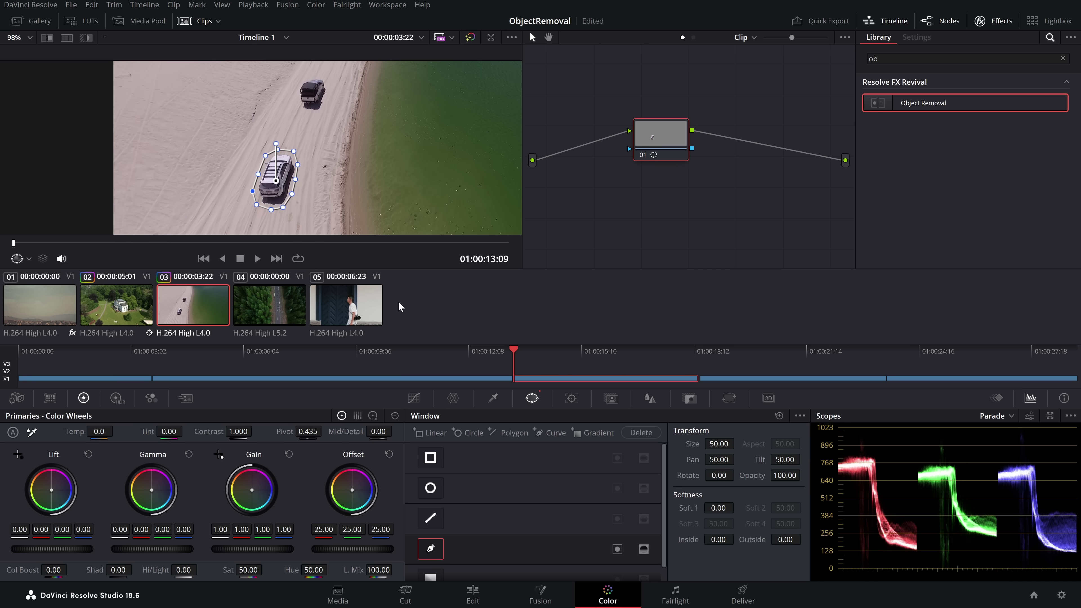
{"action": "left_click", "coordinate": [574, 398]}
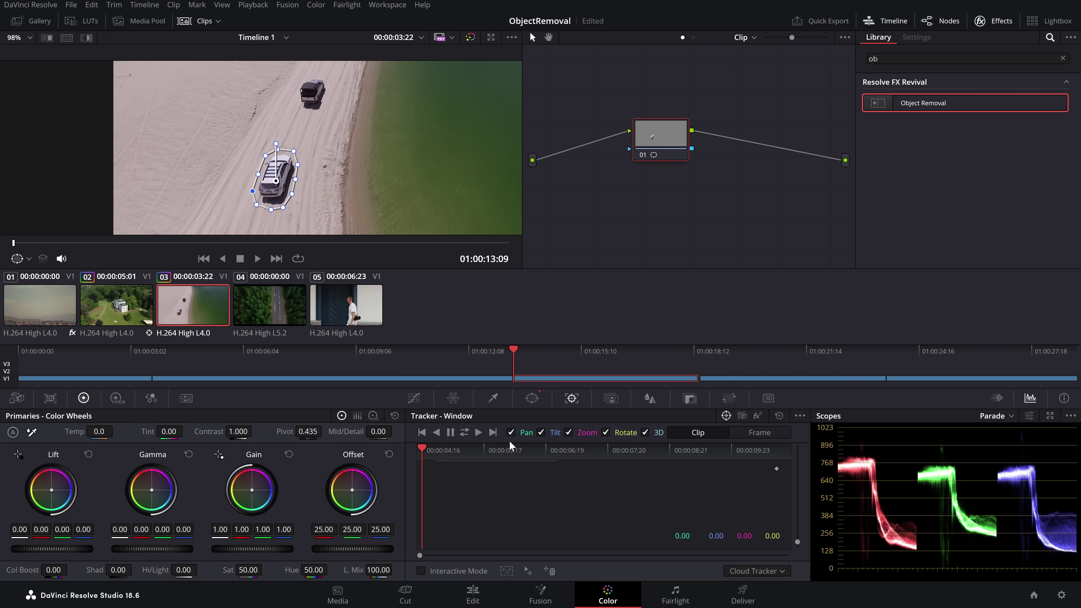
{"action": "left_click", "coordinate": [465, 432]}
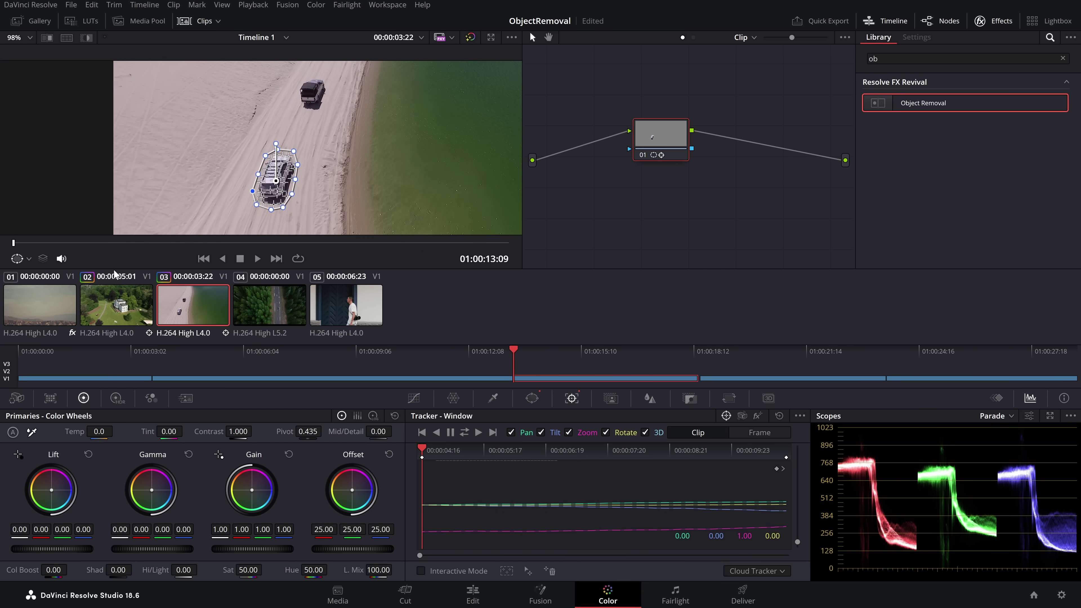
Step: Apply Object Removal to node 01 of the beach clip, run the Scene Analysis and scrub through the masked area
{"action": "left_click_drag", "start_coordinate": [978, 105], "coordinate": [661, 137]}
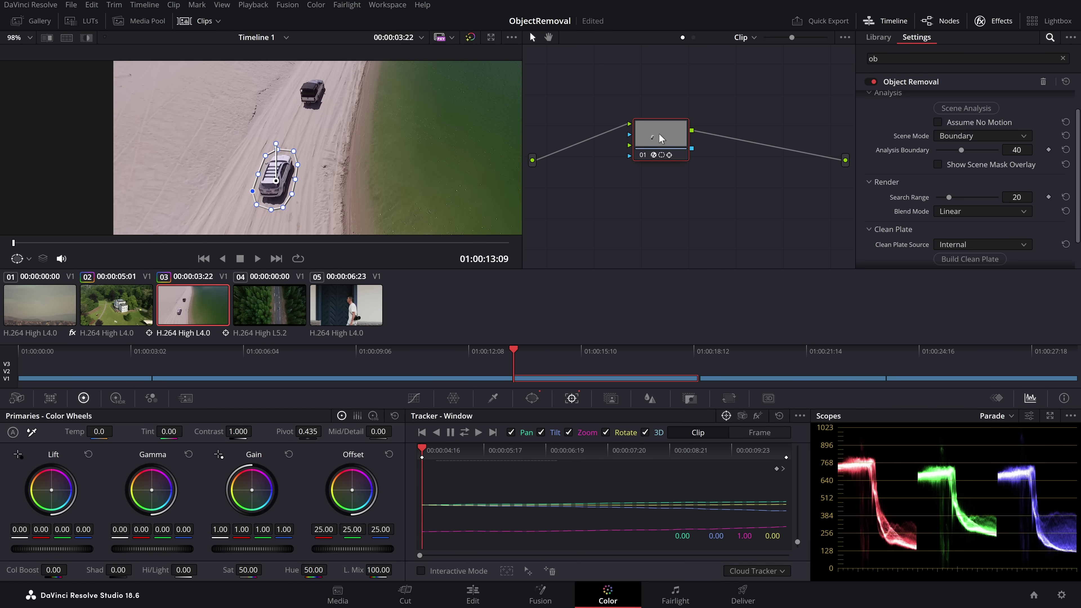
{"action": "left_click", "coordinate": [967, 109]}
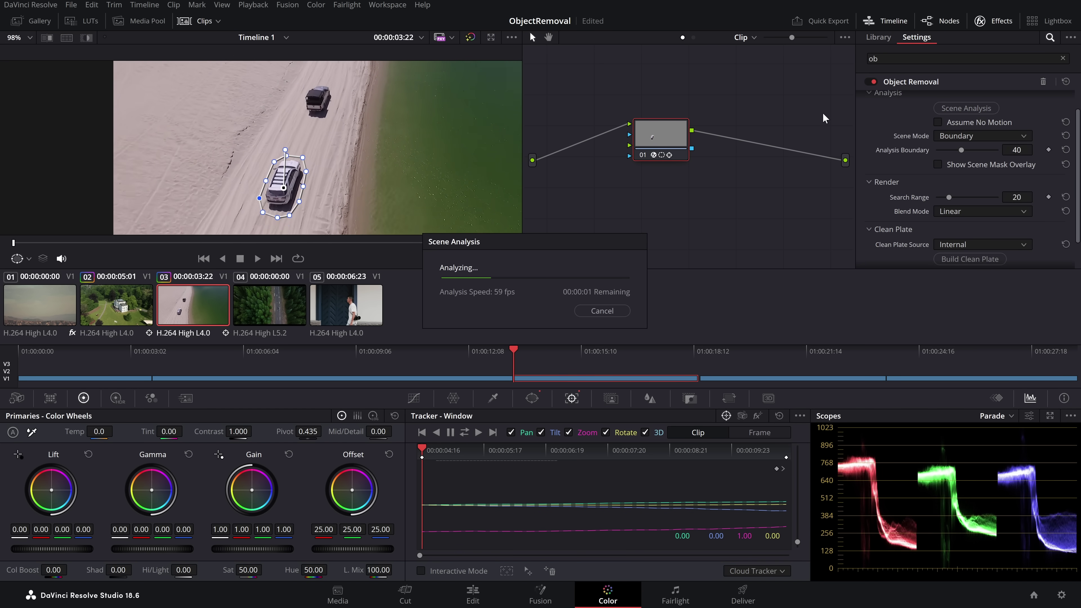
{"action": "scroll", "coordinate": [443, 178], "scroll_direction": "down", "scroll_amount": 3}
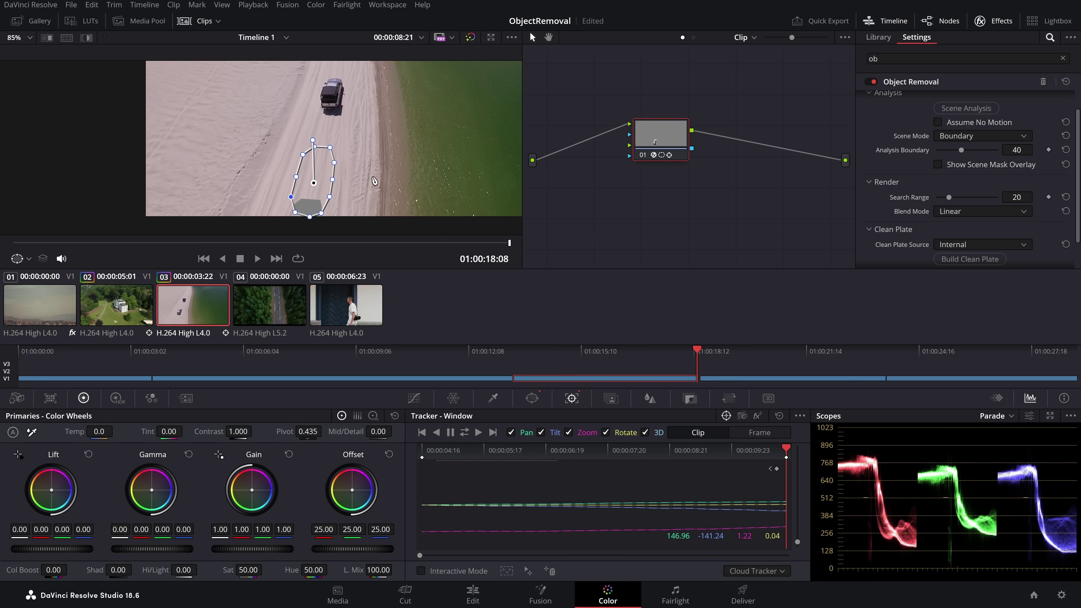
{"action": "left_click_drag", "start_coordinate": [504, 249], "coordinate": [1, 251]}
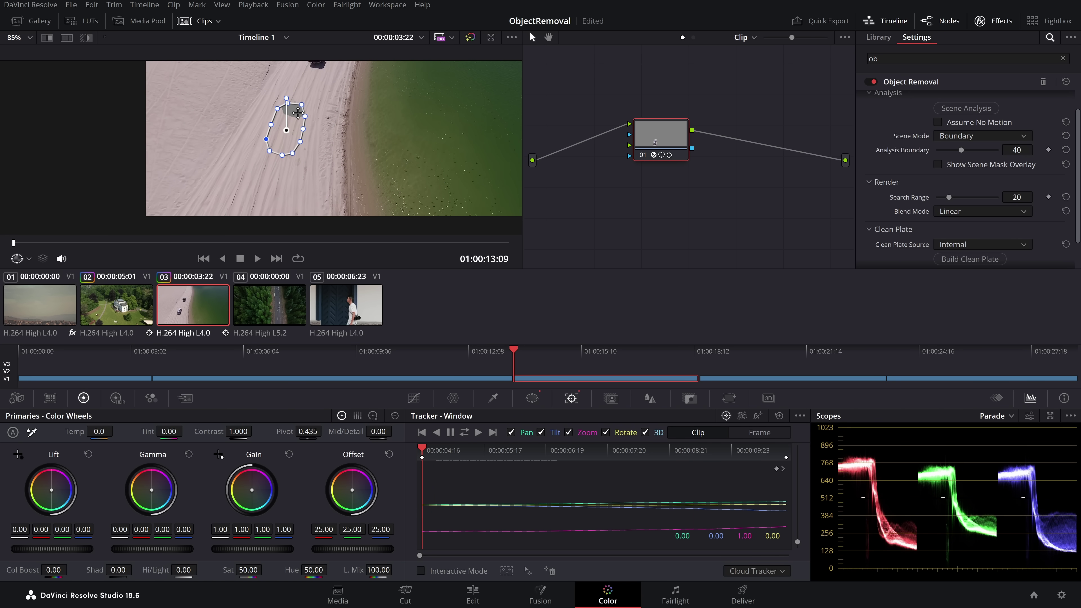
Step: Build the clean plate for the beach clip and play and scrub it with the window overlay off to check the removal
{"action": "left_click", "coordinate": [962, 259]}
{"action": "left_click", "coordinate": [17, 259]}
{"action": "left_click", "coordinate": [27, 277]}
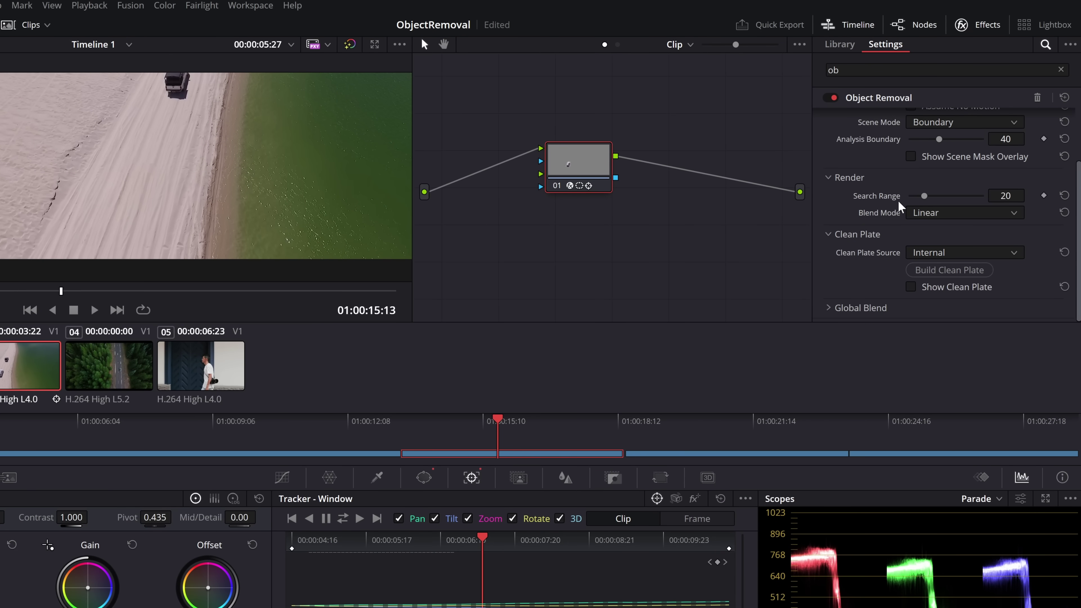
{"action": "key", "text": "space"}
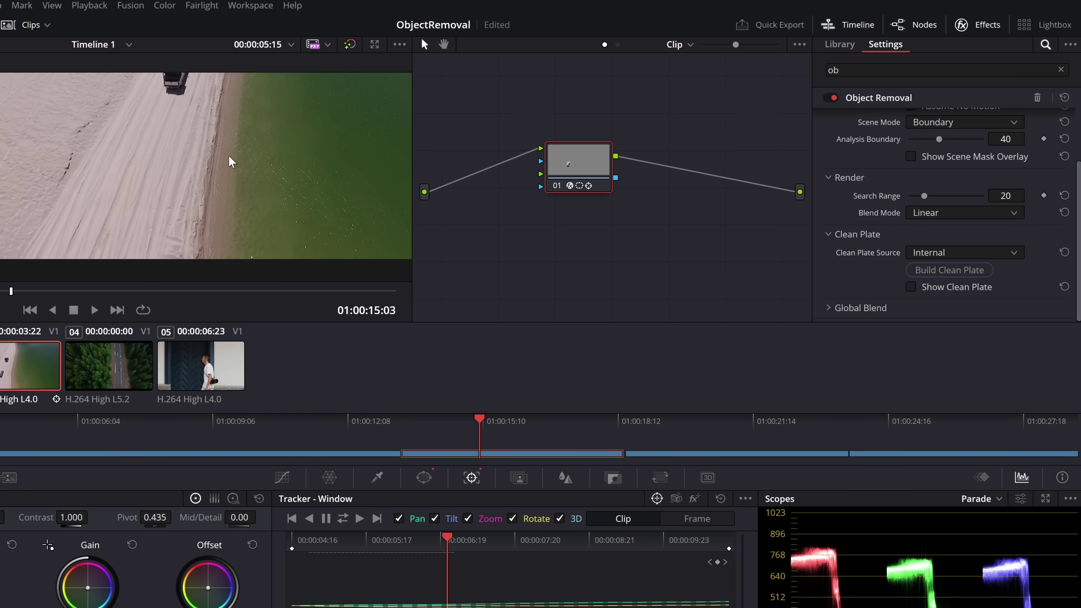
{"action": "left_click", "coordinate": [227, 291]}
{"action": "left_click_drag", "start_coordinate": [227, 292], "coordinate": [256, 292]}
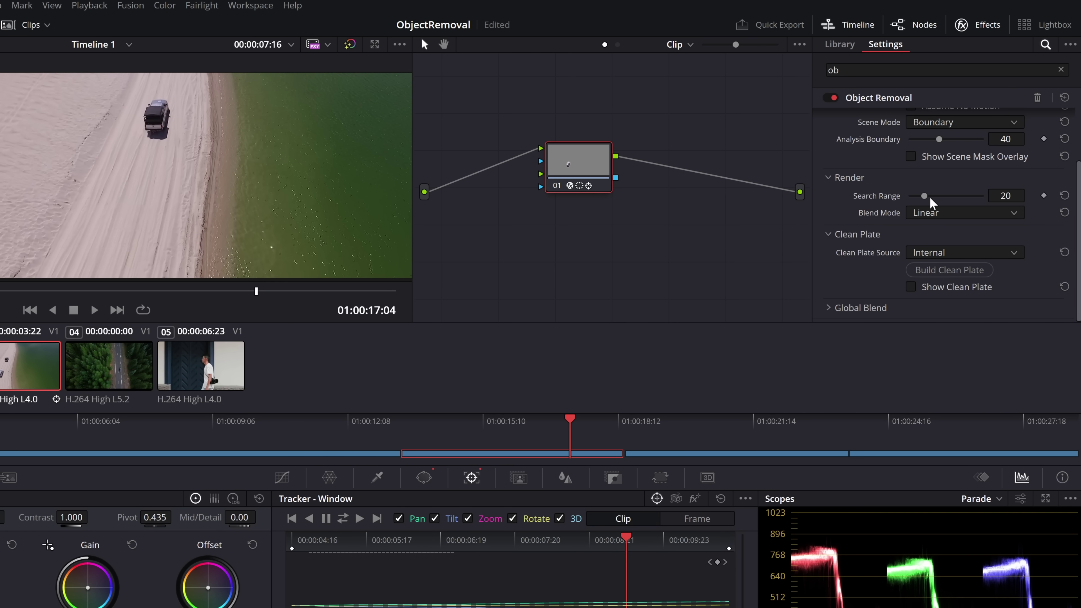
Step: Test the Object Removal Search Range at 85 and 0, settle on a low value, and replay the beach clip from its start
{"action": "left_click_drag", "start_coordinate": [922, 197], "coordinate": [943, 197]}
{"action": "left_click_drag", "start_coordinate": [946, 201], "coordinate": [988, 165]}
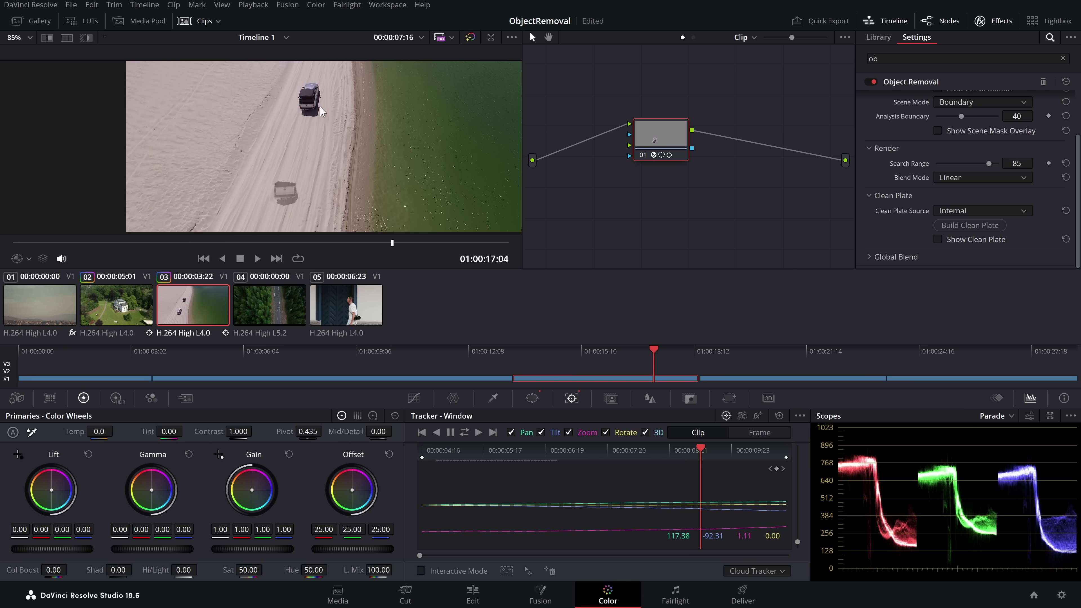
{"action": "left_click_drag", "start_coordinate": [988, 164], "coordinate": [935, 165]}
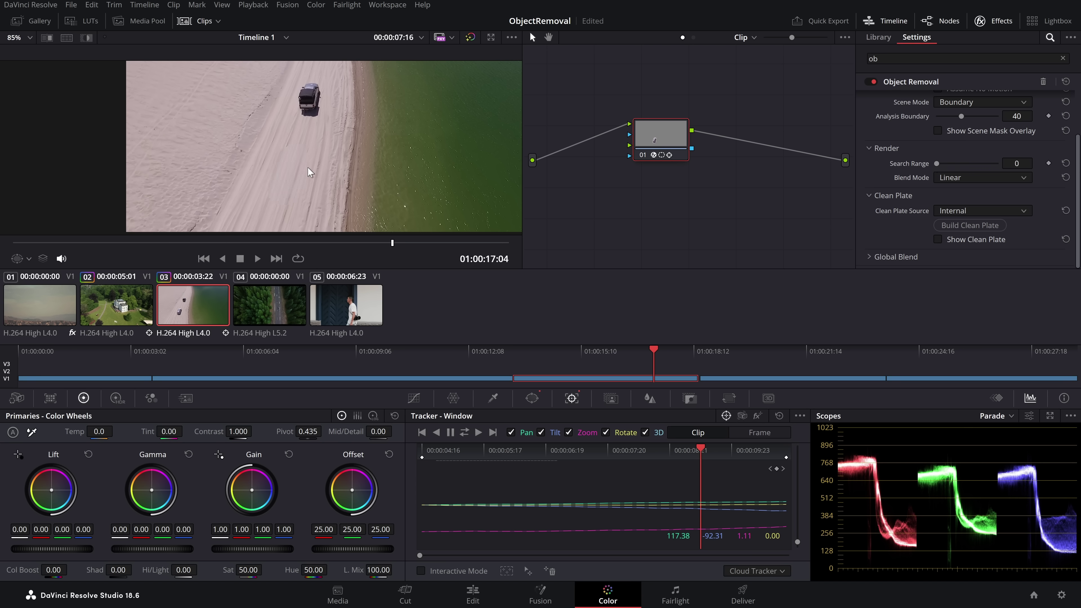
{"action": "left_click_drag", "start_coordinate": [936, 164], "coordinate": [942, 165]}
{"action": "left_click_drag", "start_coordinate": [420, 246], "coordinate": [12, 247]}
{"action": "key", "text": "space"}
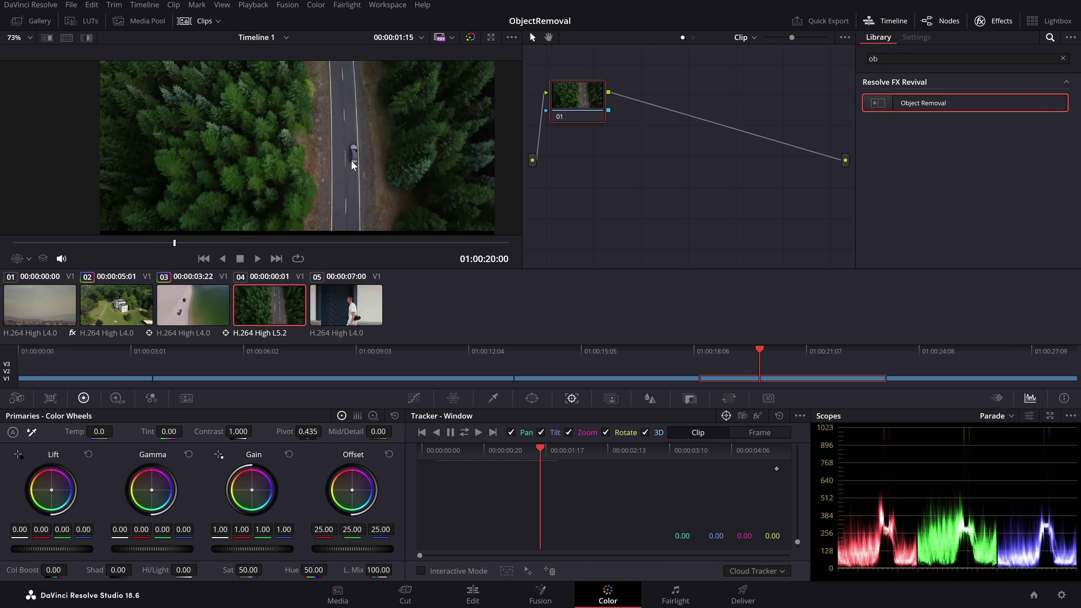
Step: Outline the car on the forest road with a closed curve window and track it forward and backward through the clip
{"action": "scroll", "coordinate": [351, 160], "scroll_direction": "up", "scroll_amount": 3}
{"action": "left_click_drag", "start_coordinate": [439, 160], "coordinate": [364, 175]}
{"action": "left_click", "coordinate": [532, 399]}
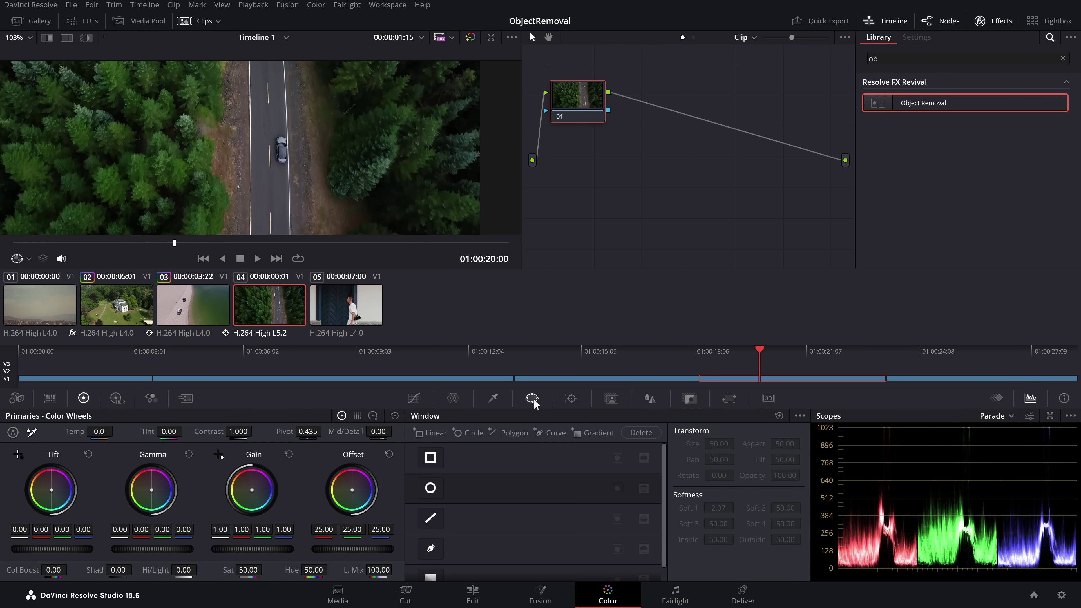
{"action": "left_click", "coordinate": [273, 132]}
{"action": "left_click", "coordinate": [275, 158]}
{"action": "left_click", "coordinate": [285, 171]}
{"action": "left_click", "coordinate": [292, 160]}
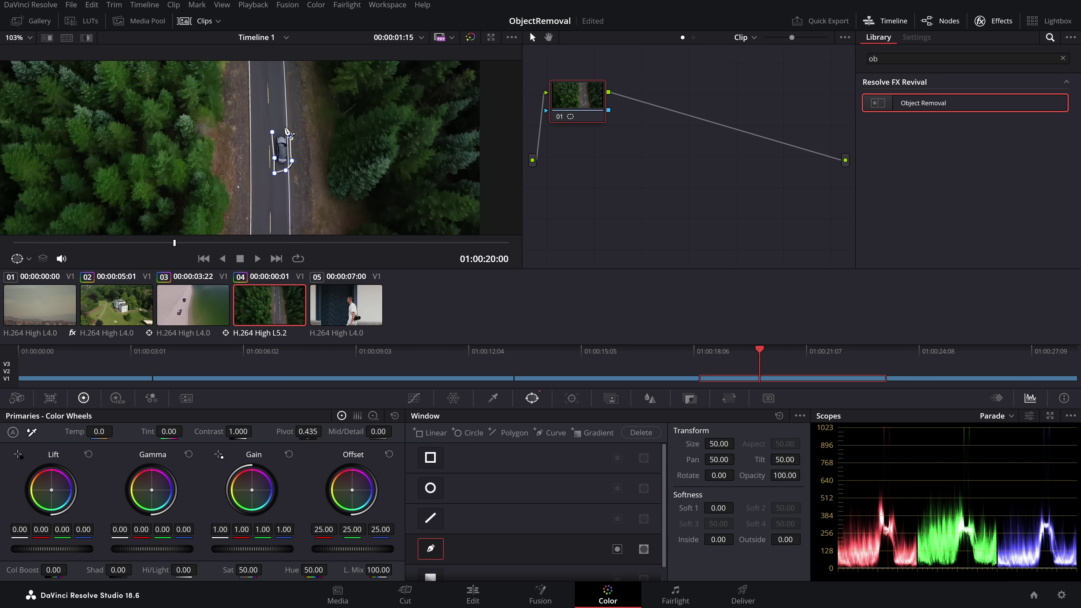
{"action": "left_click", "coordinate": [272, 132]}
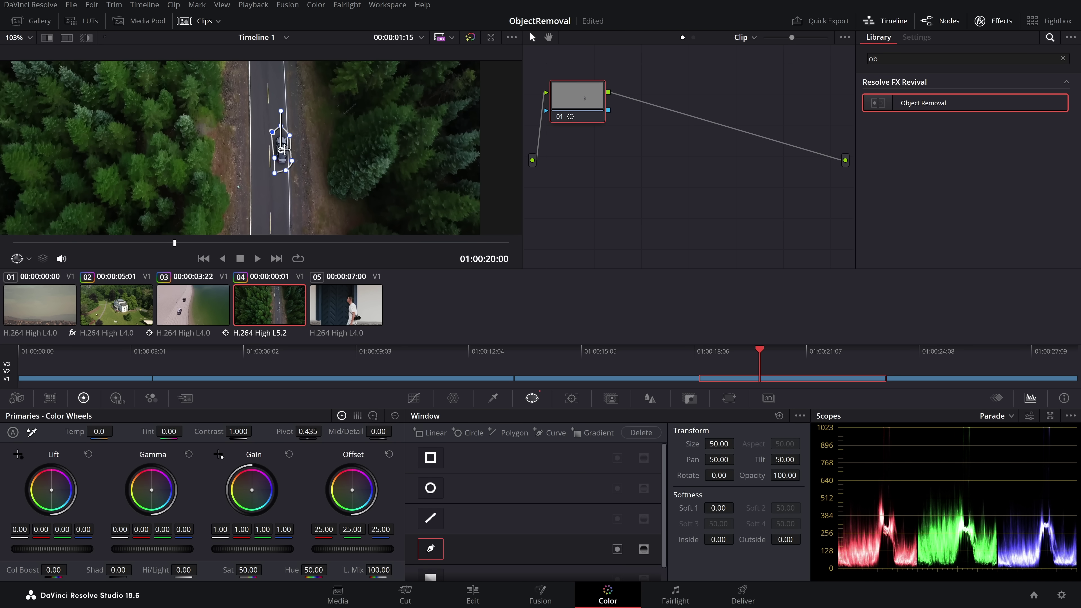
{"action": "left_click", "coordinate": [572, 398]}
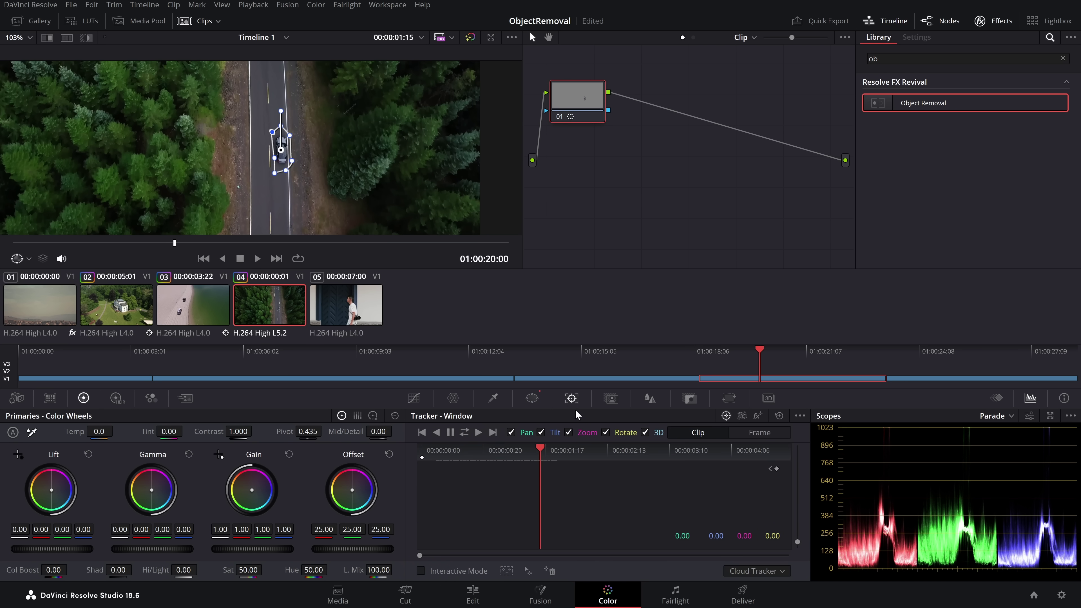
{"action": "left_click", "coordinate": [467, 432]}
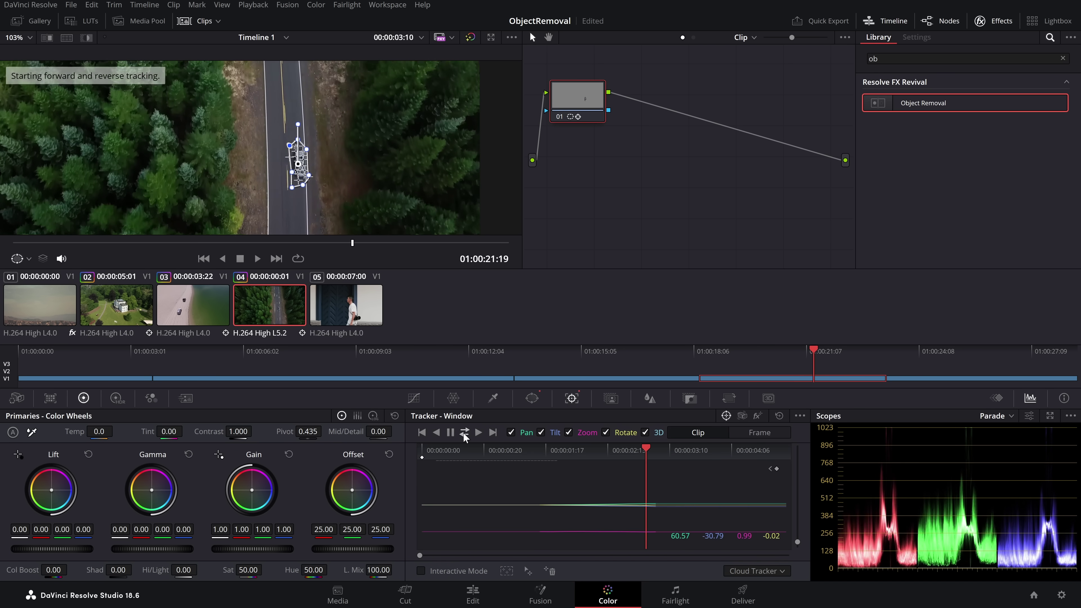
Step: Apply Object Removal to node 01 of the forest road clip and run its Scene Analysis
{"action": "left_click_drag", "start_coordinate": [916, 106], "coordinate": [583, 100]}
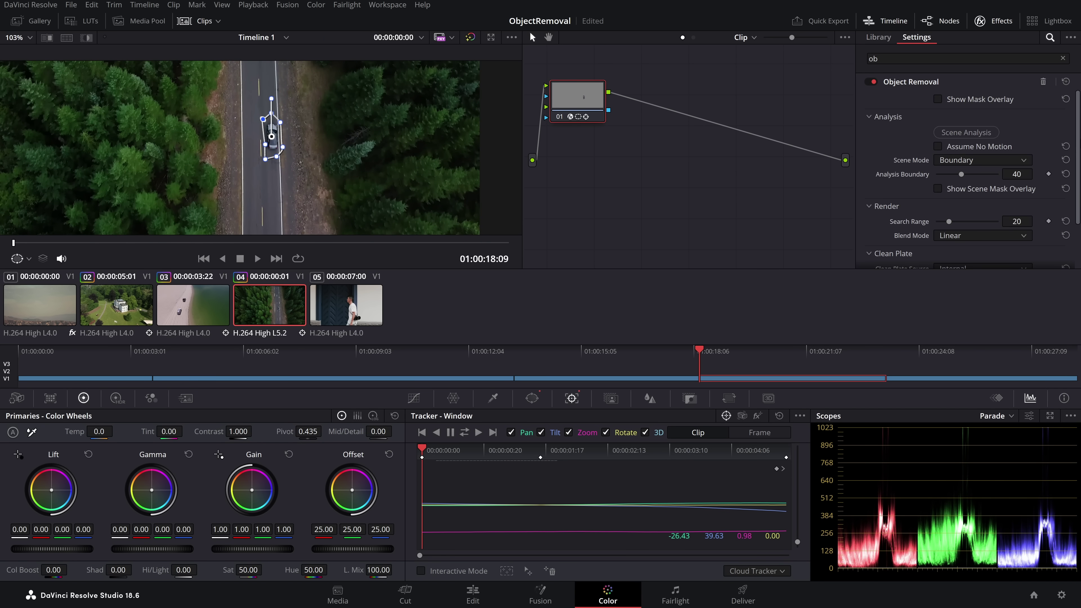
{"action": "left_click", "coordinate": [975, 131]}
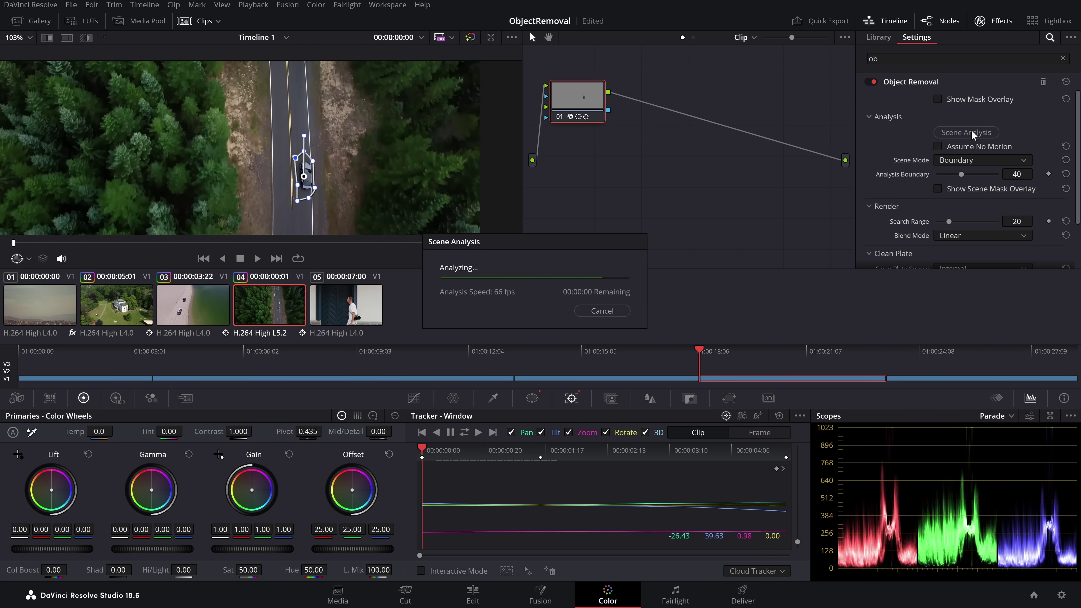
Step: Play the forest road clip from its start with the window overlay off to inspect the car removal
{"action": "left_click_drag", "start_coordinate": [235, 248], "coordinate": [4, 256]}
{"action": "key", "text": "space"}
{"action": "left_click", "coordinate": [29, 258]}
{"action": "left_click", "coordinate": [32, 275]}
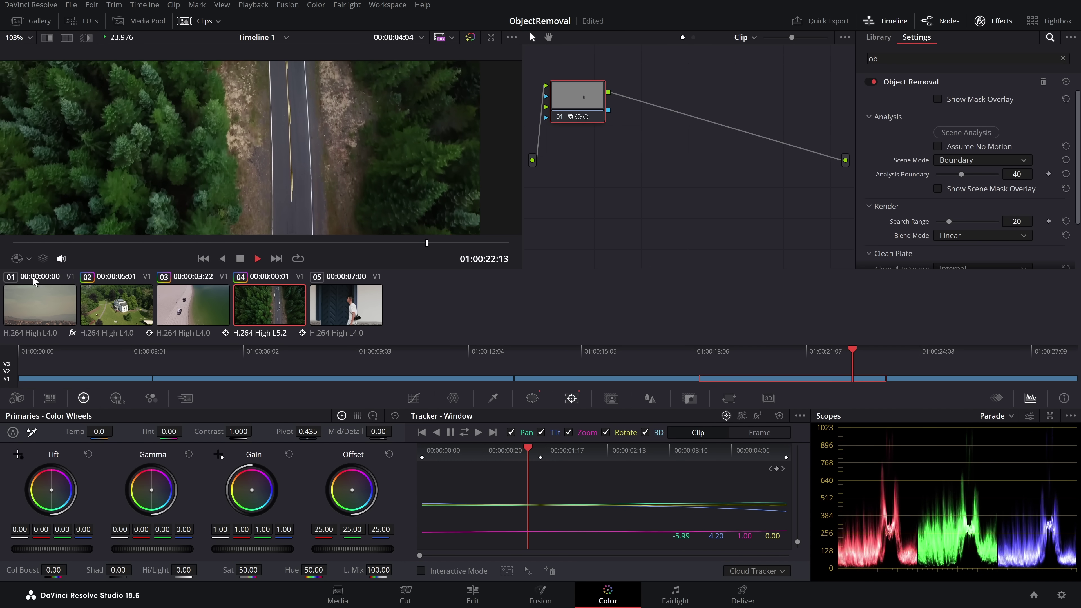
{"action": "left_click", "coordinate": [255, 304]}
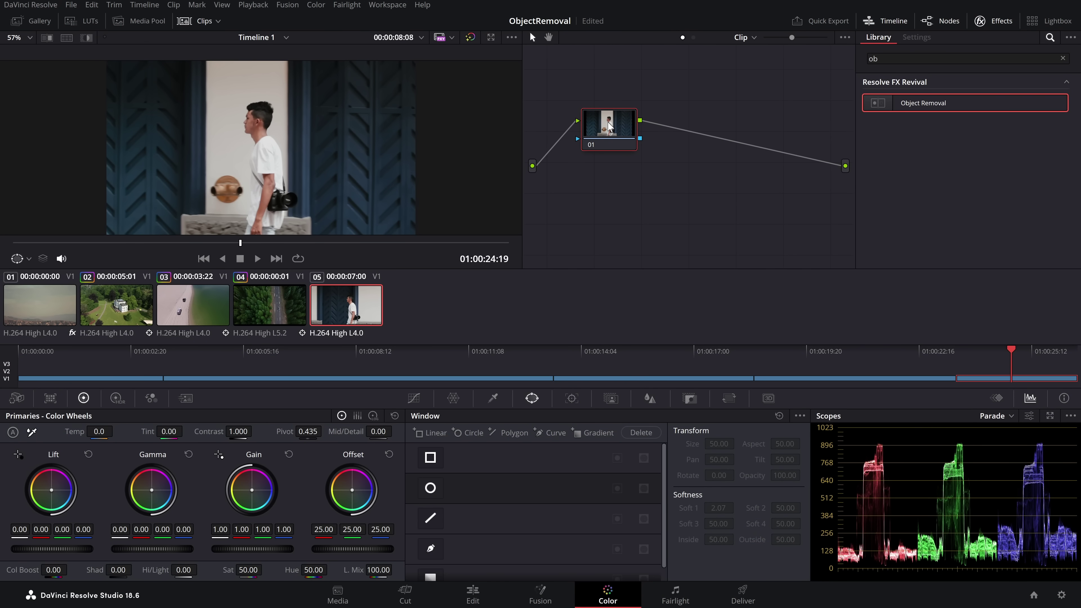
Step: Advance the street clip slightly and add a circle window over the round brown object beside the man, at pan 47.70, tilt 46.80 and softness 0.26
{"action": "mouse_move", "coordinate": [240, 243]}
{"action": "left_mouse_down"}
{"action": "mouse_move", "coordinate": [335, 244]}
{"action": "mouse_move", "coordinate": [250, 240]}
{"action": "left_mouse_up"}
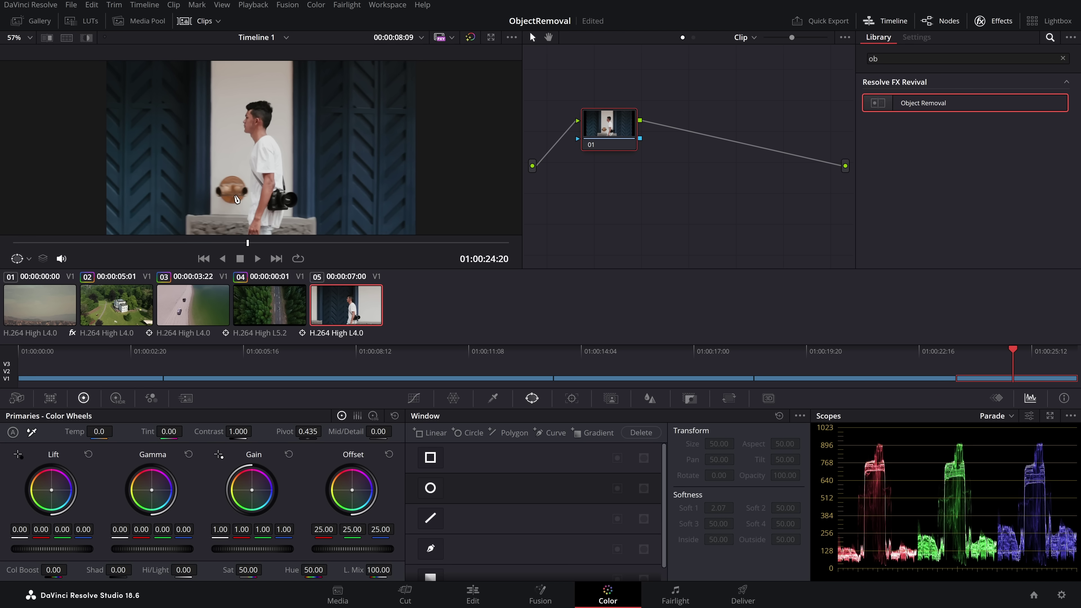
{"action": "left_click", "coordinate": [431, 488]}
{"action": "left_click_drag", "start_coordinate": [300, 187], "coordinate": [236, 191]}
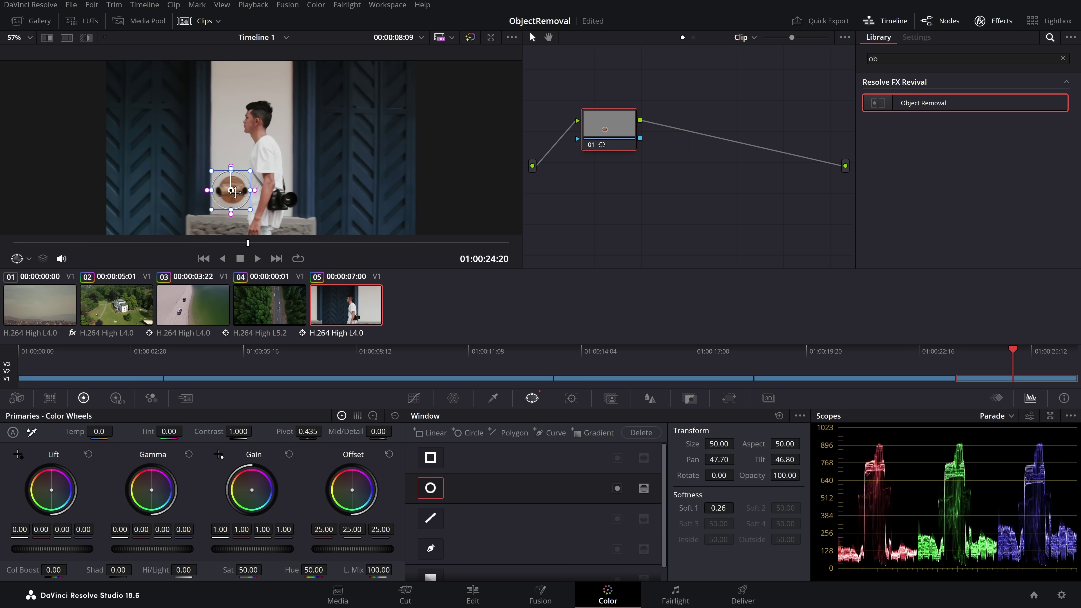
Step: Track the circle window around the brown wall object in reverse to the start of the street clip
{"action": "left_click", "coordinate": [571, 398]}
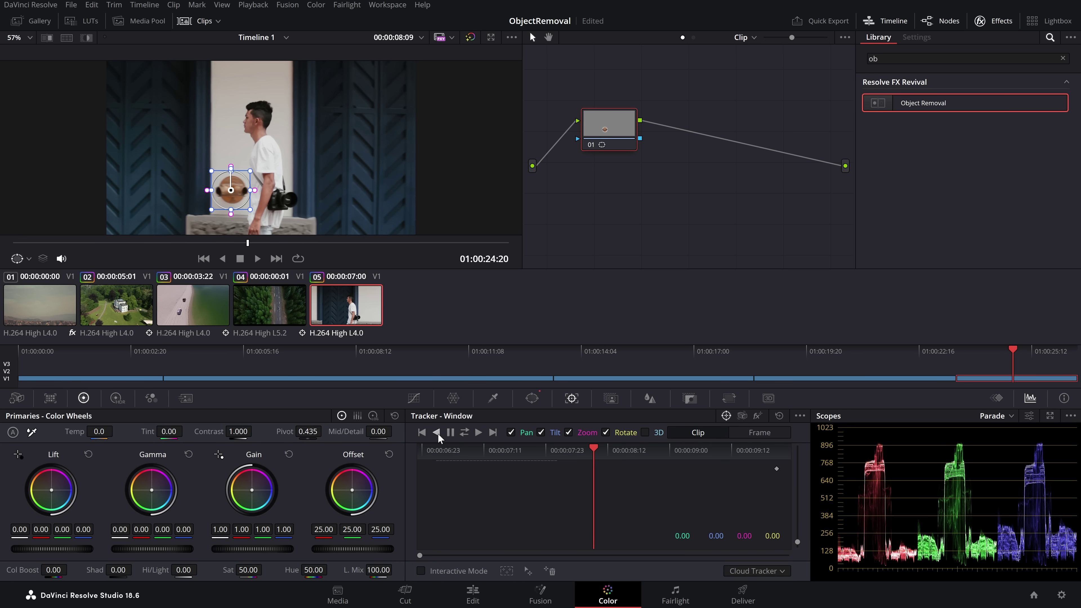
{"action": "mouse_move", "coordinate": [244, 246]}
{"action": "left_mouse_down"}
{"action": "mouse_move", "coordinate": [235, 249]}
{"action": "mouse_move", "coordinate": [248, 246]}
{"action": "left_mouse_up"}
{"action": "left_click", "coordinate": [436, 432]}
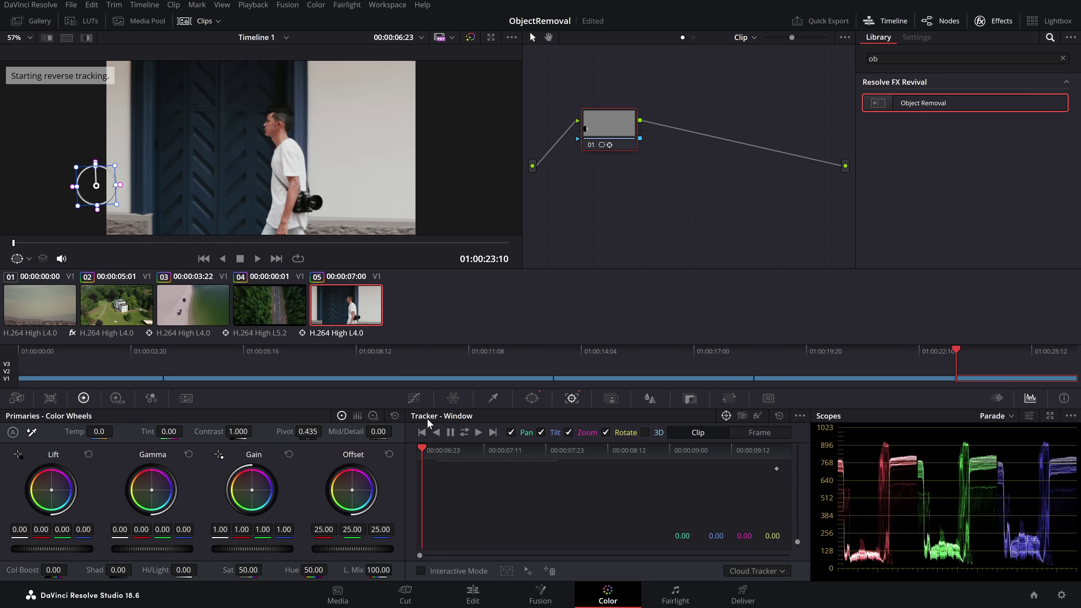
Step: Switch the tracker to Frame mode, reposition the circle over the brown object at 01:00:25:11 and track it forward to the clip's end
{"action": "left_click_drag", "start_coordinate": [197, 255], "coordinate": [350, 252]}
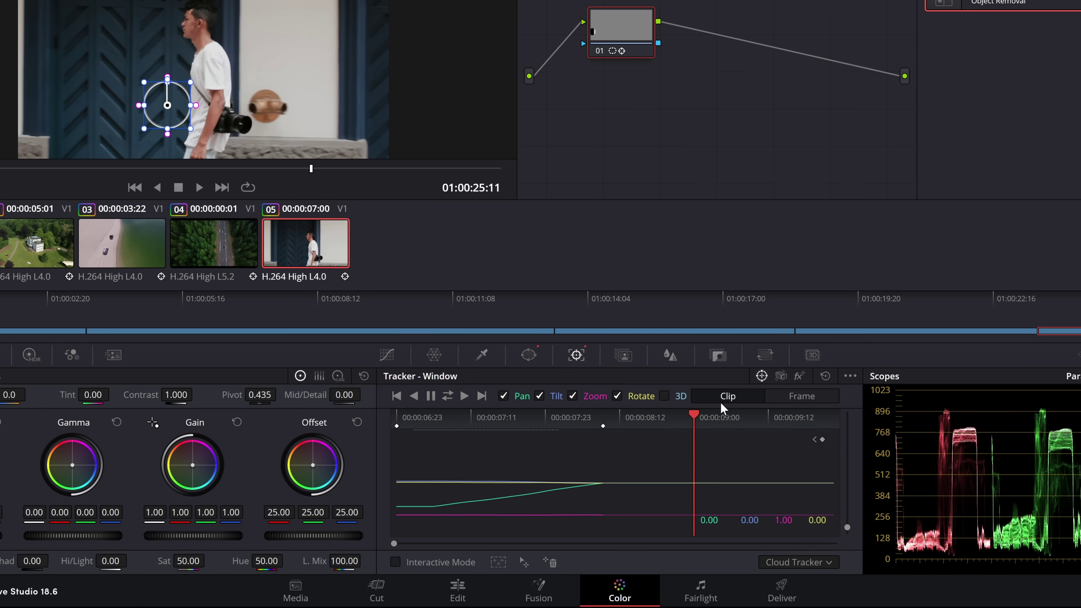
{"action": "left_click", "coordinate": [803, 402]}
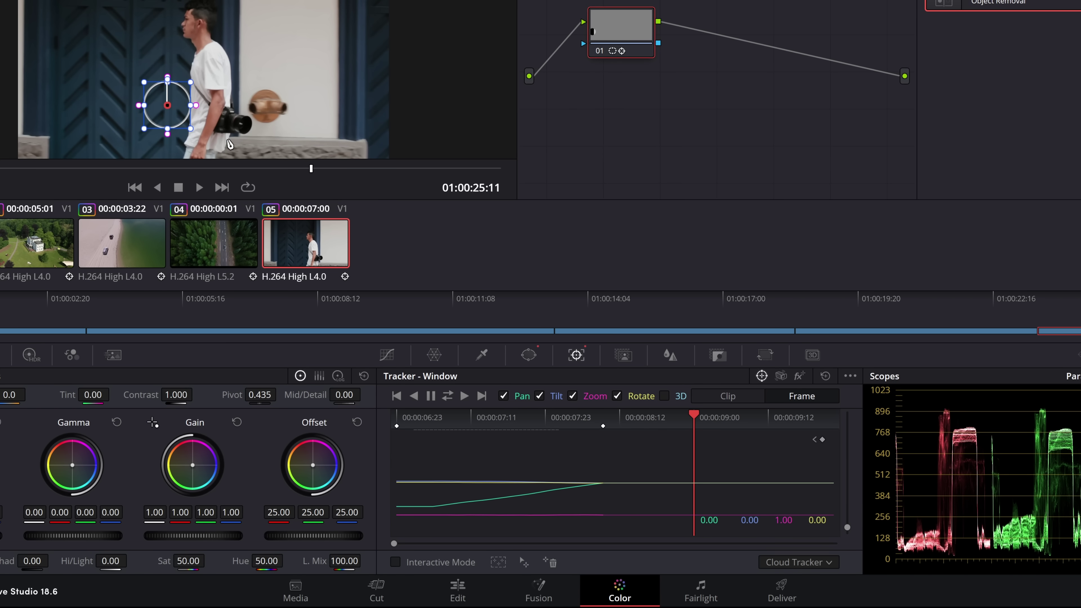
{"action": "left_click_drag", "start_coordinate": [169, 107], "coordinate": [248, 107]}
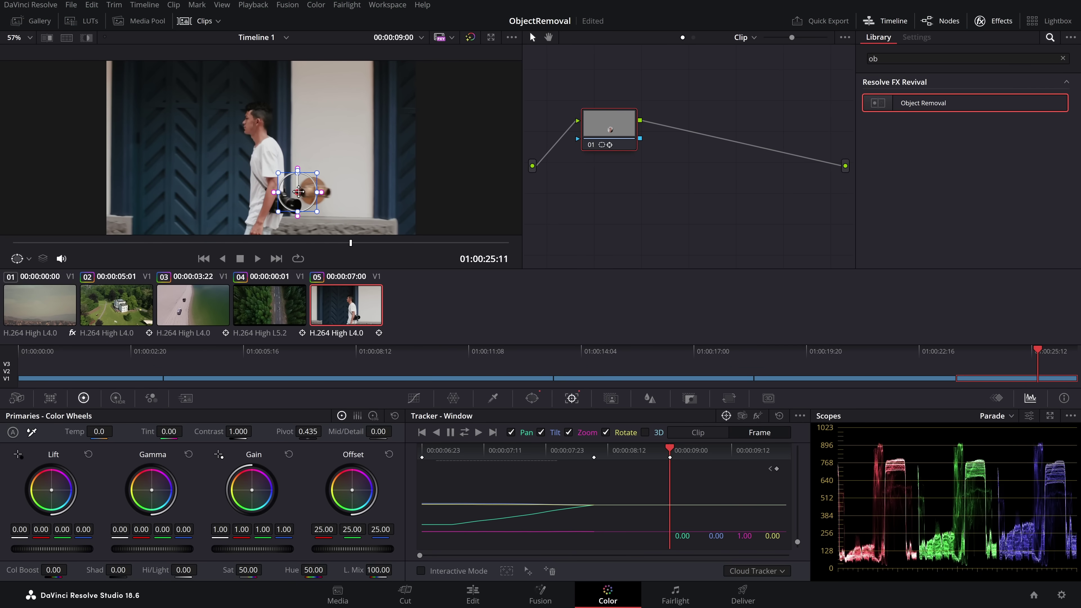
{"action": "left_click_drag", "start_coordinate": [299, 192], "coordinate": [314, 190]}
{"action": "mouse_move", "coordinate": [670, 455]}
{"action": "left_mouse_down"}
{"action": "mouse_move", "coordinate": [582, 453]}
{"action": "mouse_move", "coordinate": [671, 458]}
{"action": "left_mouse_up"}
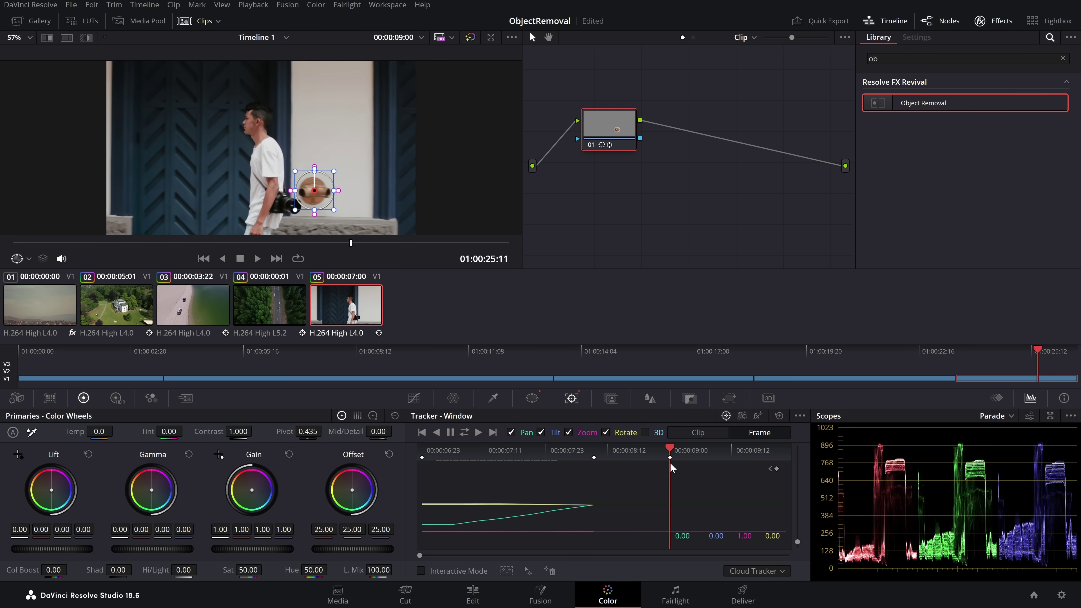
{"action": "left_click", "coordinate": [479, 432]}
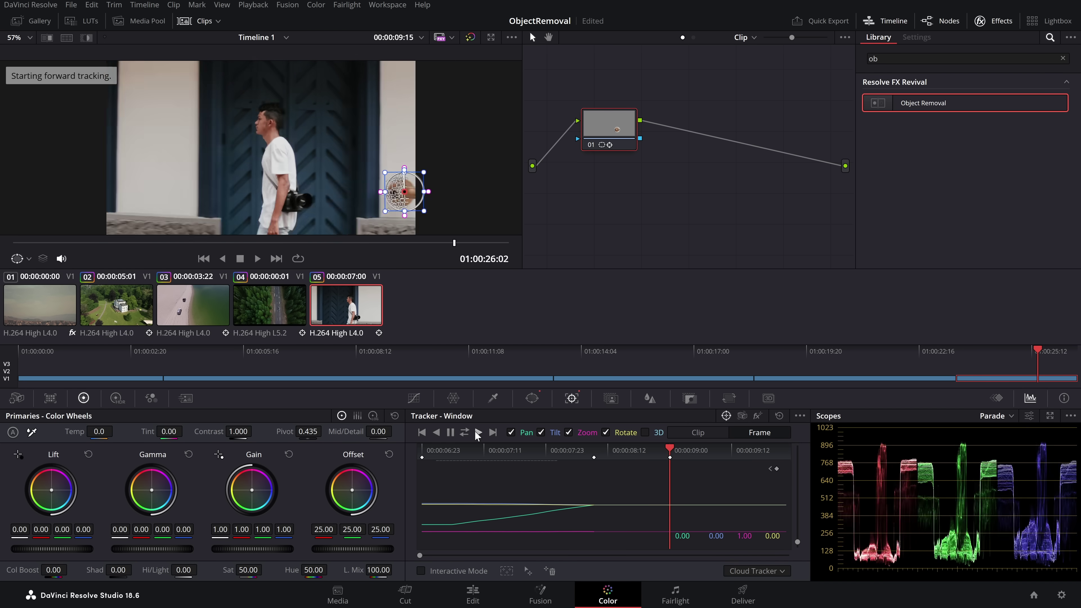
{"action": "left_click_drag", "start_coordinate": [510, 246], "coordinate": [194, 256]}
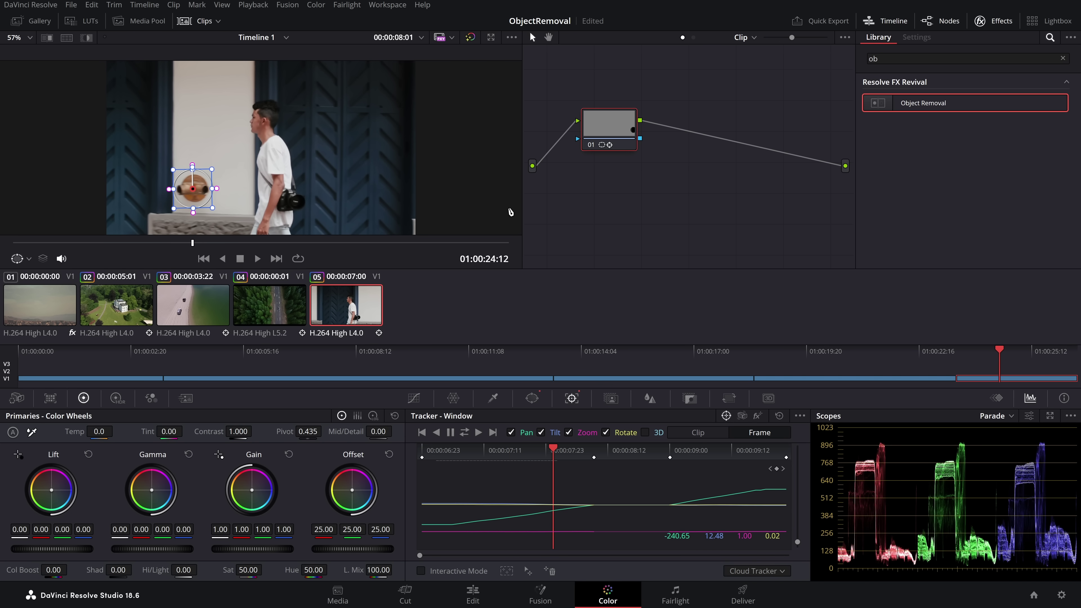
Step: Apply Object Removal to node 01 of the street clip and run its Scene Analysis
{"action": "left_click_drag", "start_coordinate": [946, 108], "coordinate": [608, 126]}
{"action": "scroll", "coordinate": [974, 153], "scroll_direction": "up", "scroll_amount": 2}
{"action": "left_click", "coordinate": [963, 133]}
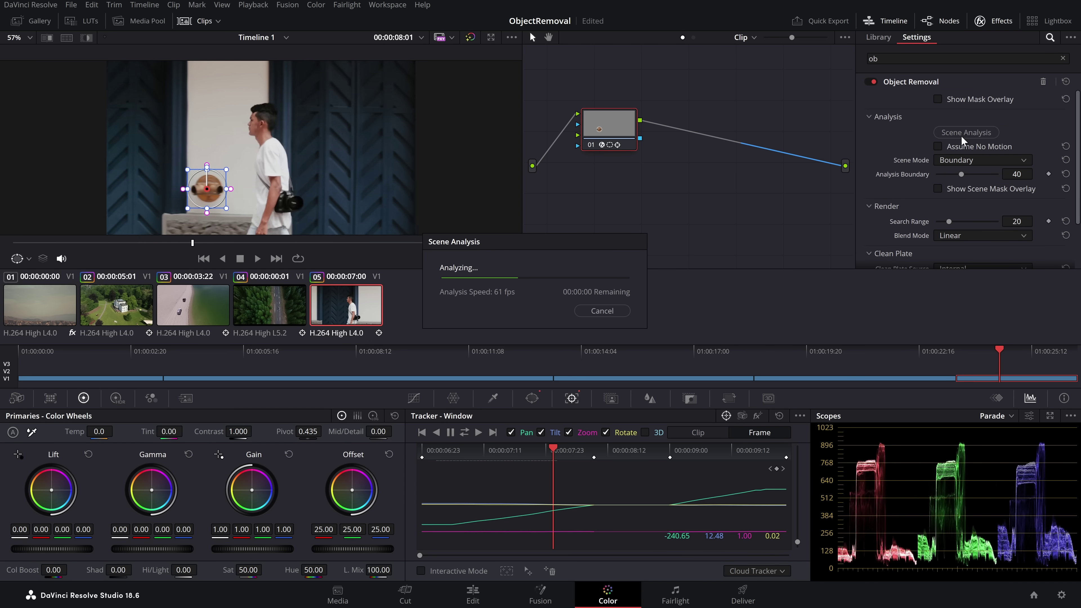
Step: Build the Object Removal clean plate at 01:00:24:02 of the street clip
{"action": "left_click_drag", "start_coordinate": [451, 251], "coordinate": [127, 256]}
{"action": "scroll", "coordinate": [971, 191], "scroll_direction": "down", "scroll_amount": 2}
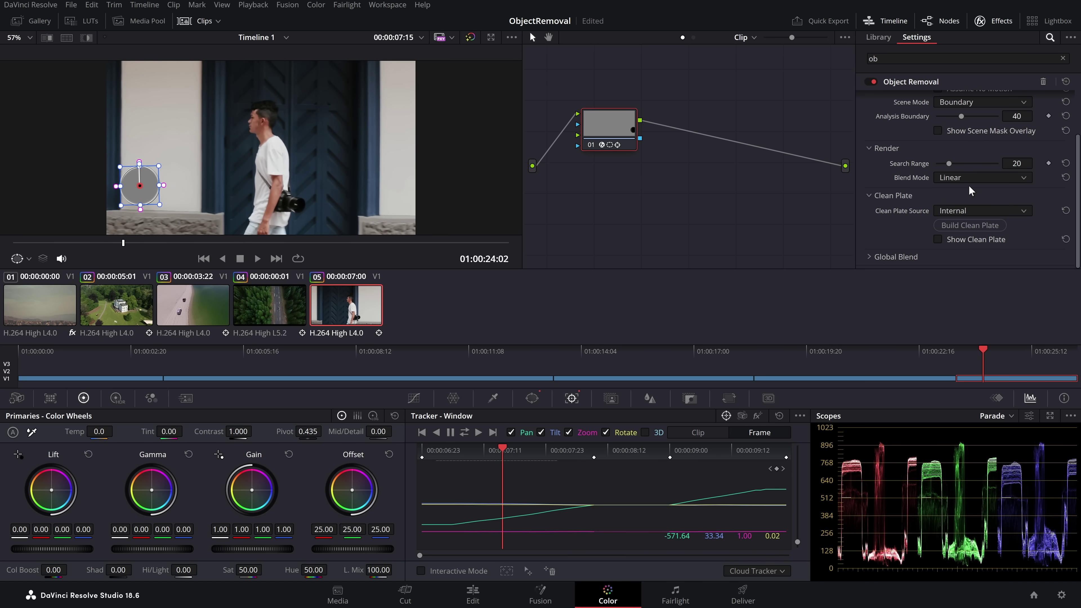
{"action": "left_click", "coordinate": [968, 226]}
Step: Lower the Object Removal Search Range to 0, checking the patch at several frames of the street clip
{"action": "left_click_drag", "start_coordinate": [123, 255], "coordinate": [214, 248]}
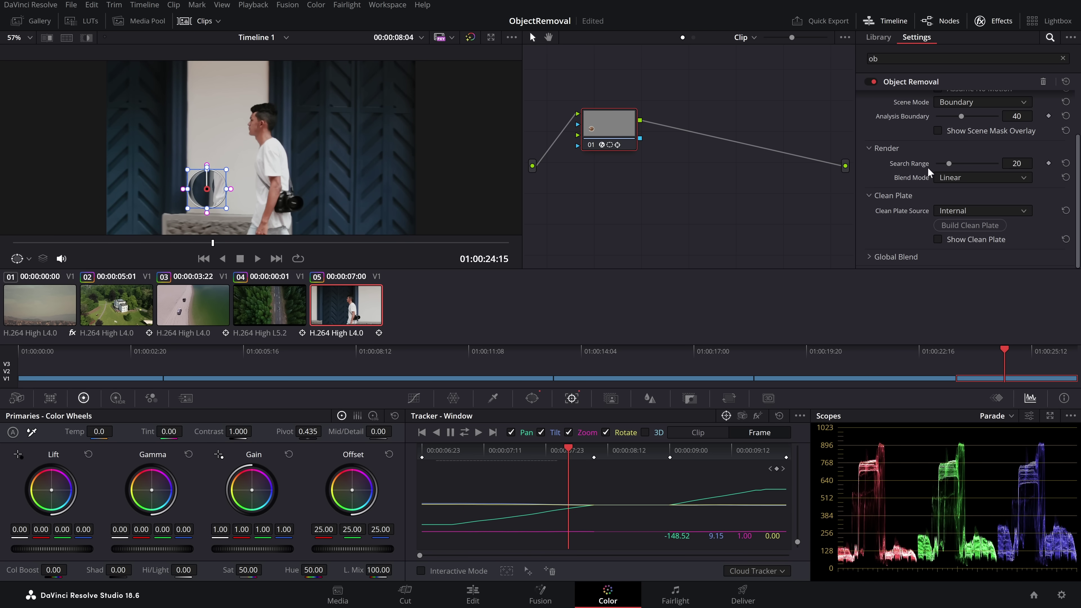
{"action": "left_click_drag", "start_coordinate": [951, 166], "coordinate": [941, 167]}
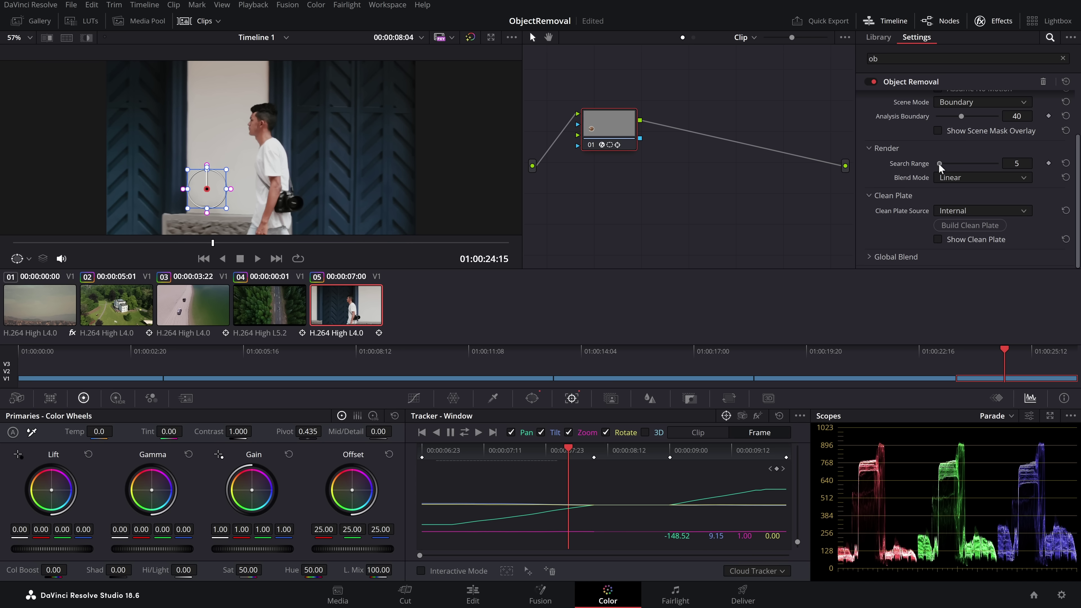
{"action": "left_click_drag", "start_coordinate": [204, 252], "coordinate": [364, 256]}
{"action": "left_click_drag", "start_coordinate": [939, 164], "coordinate": [936, 166]}
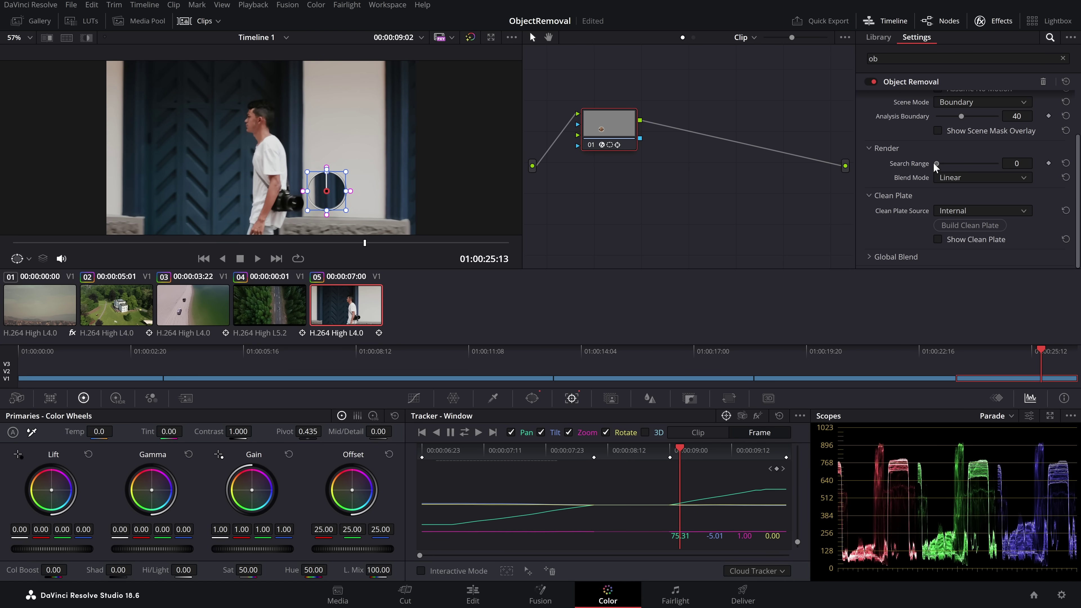
{"action": "mouse_move", "coordinate": [364, 245]}
{"action": "left_mouse_down"}
{"action": "mouse_move", "coordinate": [125, 249]}
{"action": "mouse_move", "coordinate": [465, 246]}
{"action": "mouse_move", "coordinate": [371, 256]}
{"action": "left_mouse_up"}
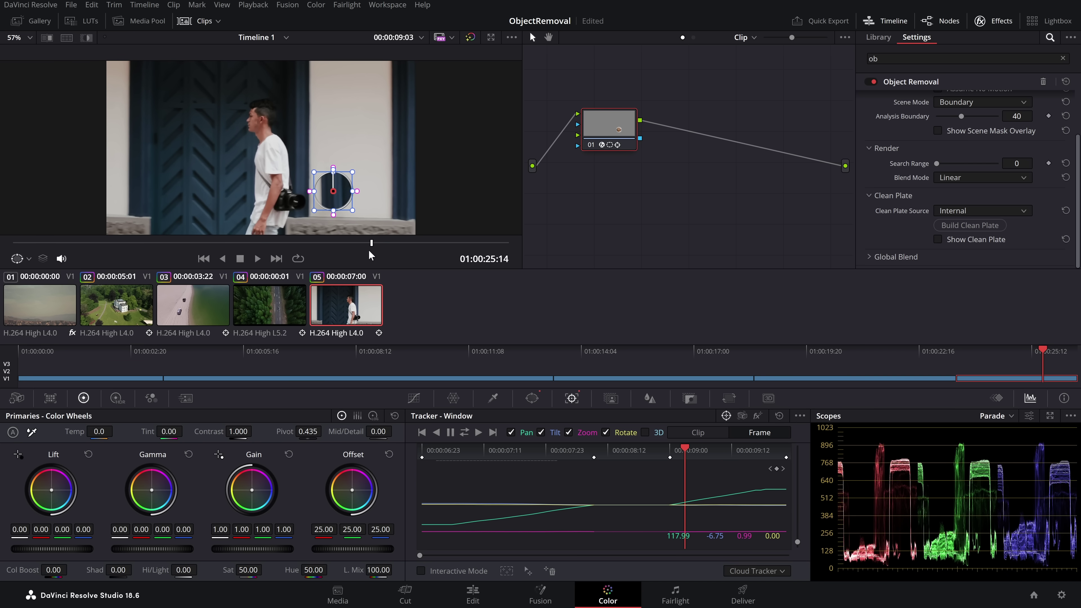
Step: Set the Object Removal Scene Mode to Background and rerun the Scene Analysis
{"action": "scroll", "coordinate": [971, 194], "scroll_direction": "up", "scroll_amount": 3}
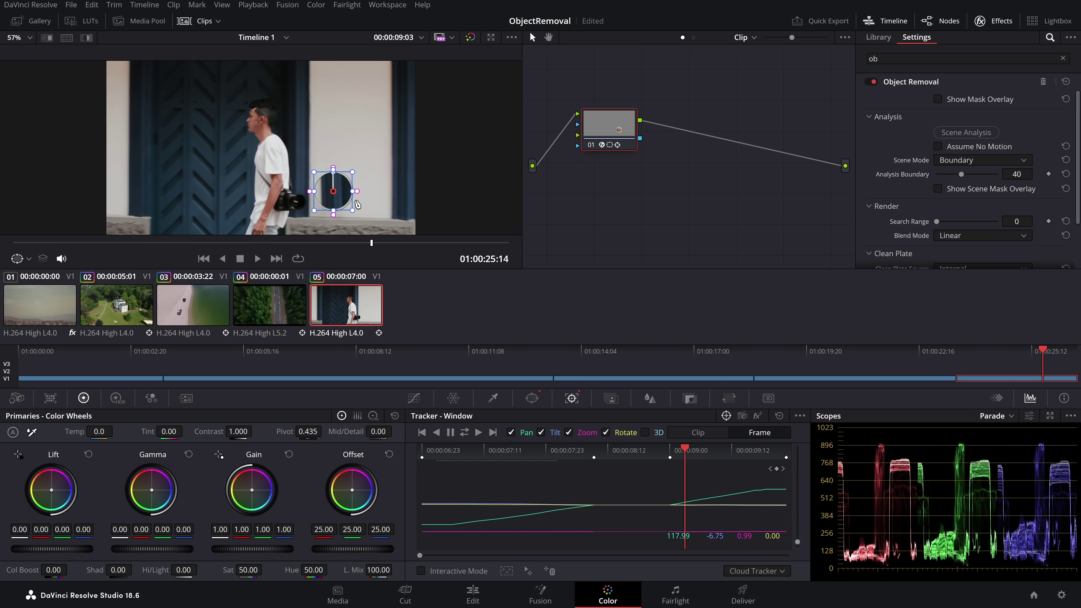
{"action": "left_click", "coordinate": [970, 161]}
{"action": "left_click", "coordinate": [972, 175]}
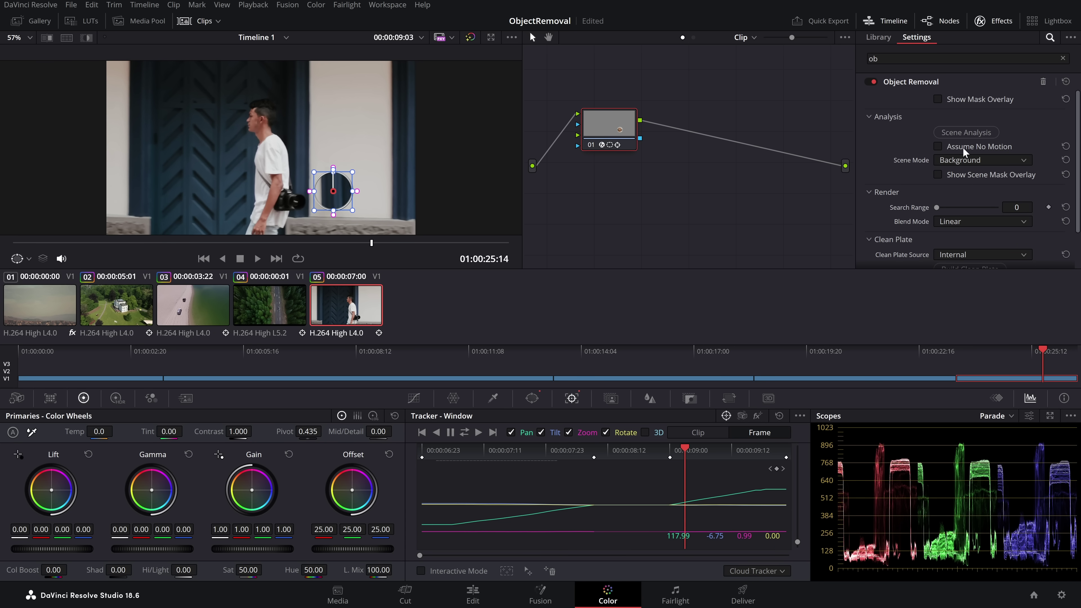
{"action": "left_click", "coordinate": [966, 132]}
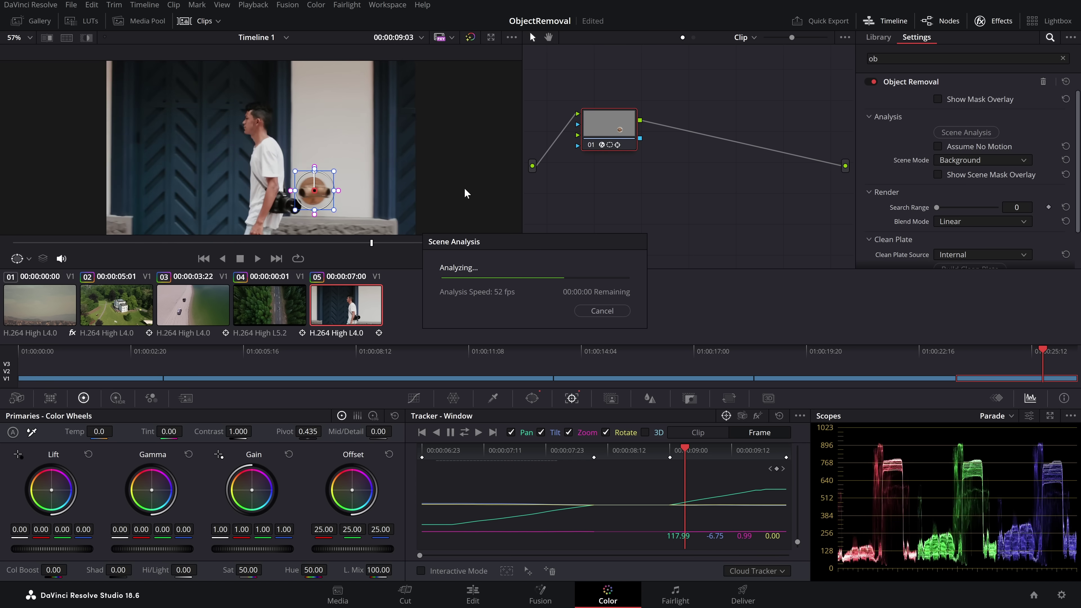
{"action": "left_click_drag", "start_coordinate": [398, 243], "coordinate": [191, 259]}
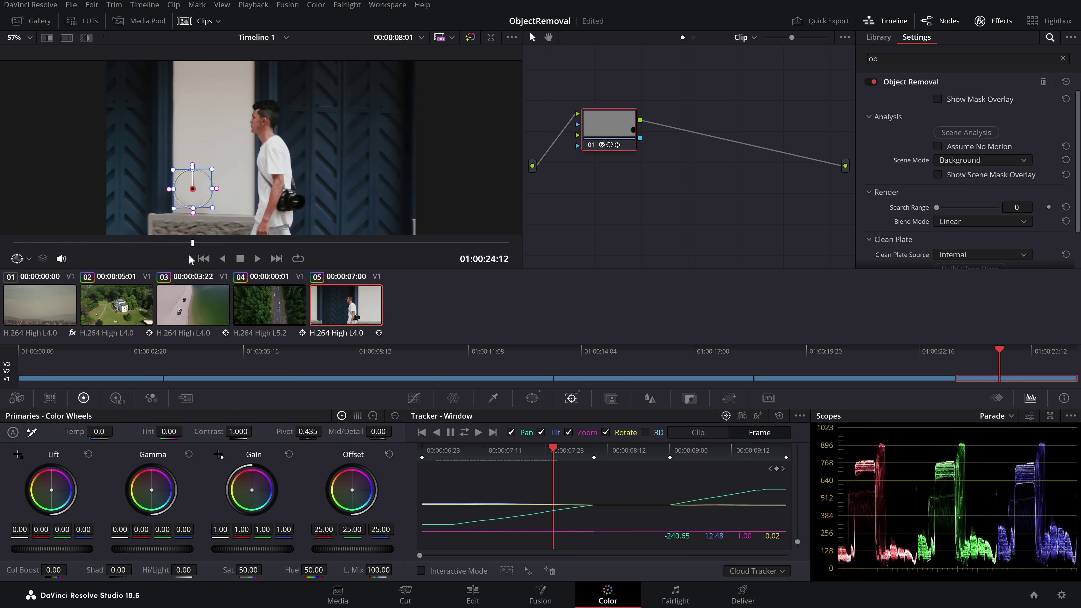
Step: Hide the window overlay in the viewer and adjust the circle window to size 50.52, tilt 46.92 and Soft 1 of 1.88
{"action": "left_click", "coordinate": [17, 256]}
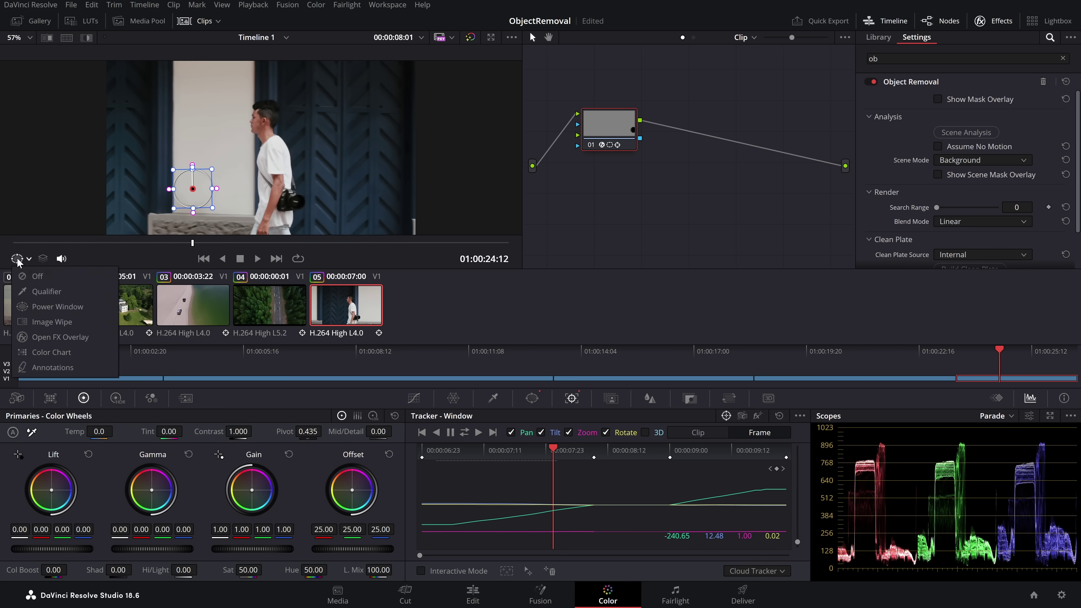
{"action": "left_click", "coordinate": [35, 274]}
{"action": "left_click_drag", "start_coordinate": [194, 247], "coordinate": [200, 250]}
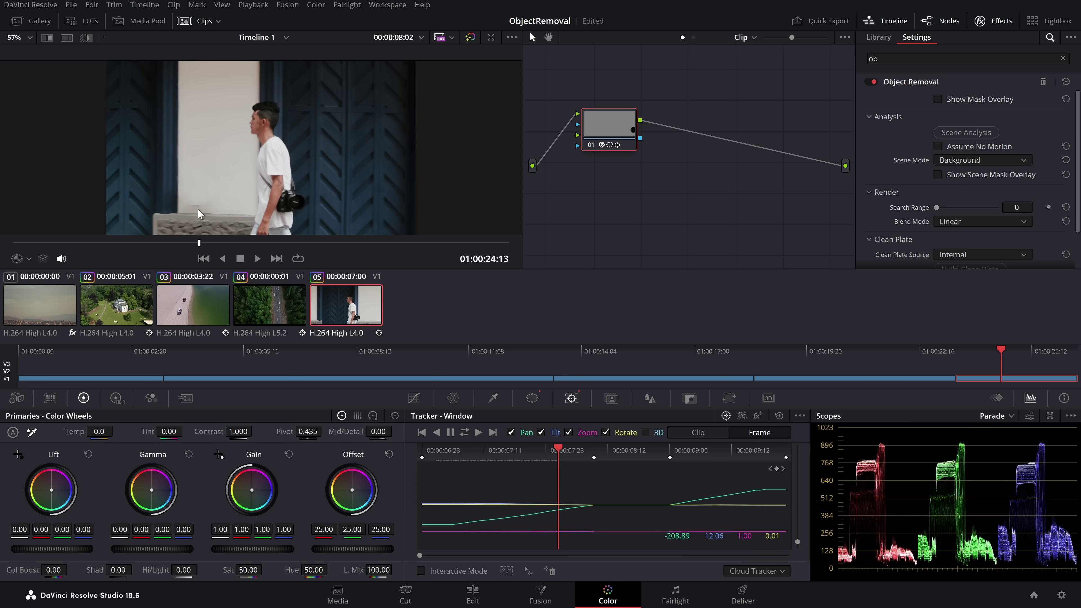
{"action": "left_click", "coordinate": [532, 399]}
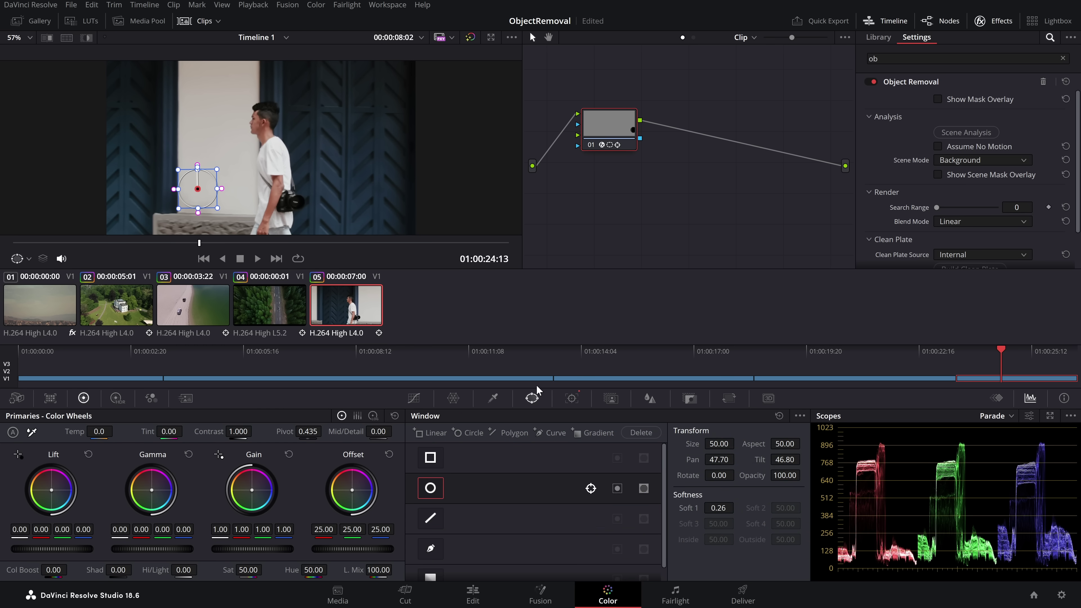
{"action": "left_click", "coordinate": [17, 262]}
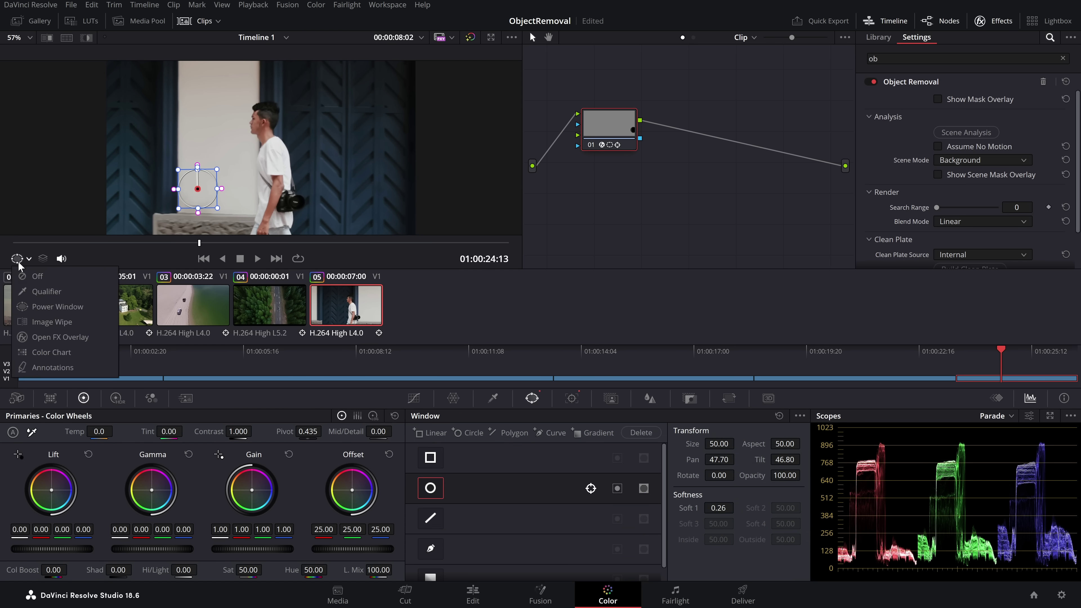
{"action": "left_click", "coordinate": [36, 277]}
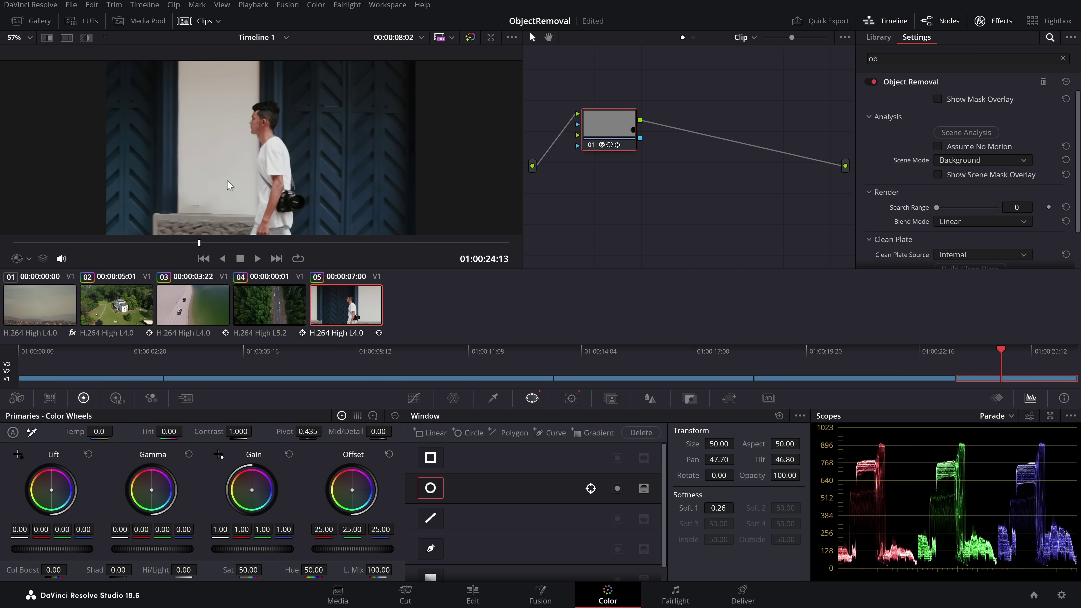
{"action": "left_click_drag", "start_coordinate": [696, 508], "coordinate": [694, 513]}
Step: Play the street clip with the overlay hidden to inspect the removed wall object
{"action": "key", "text": "space"}
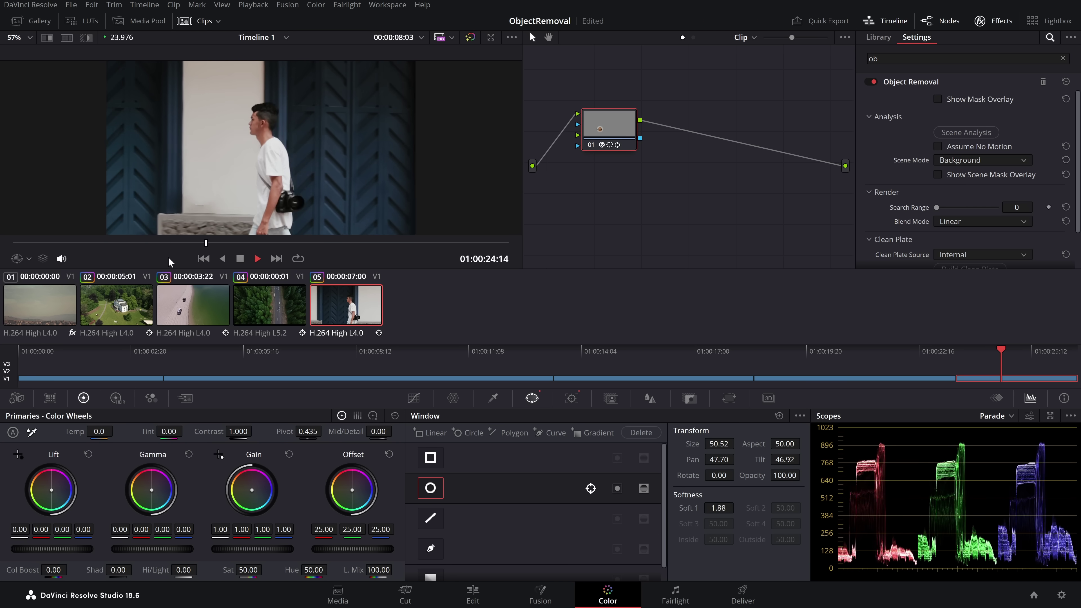
{"action": "key", "text": "space"}
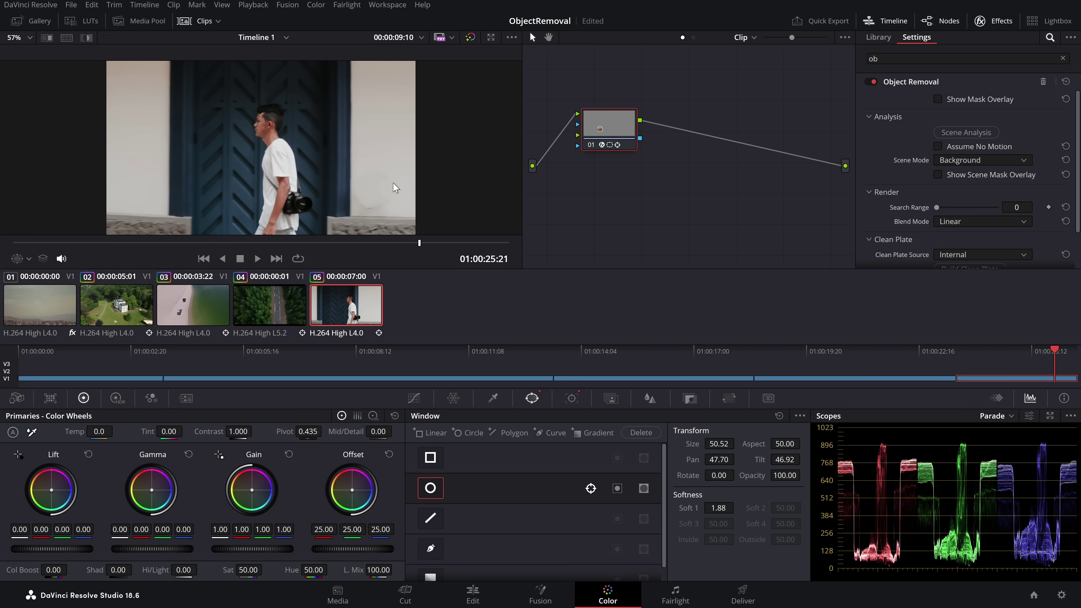
{"action": "key", "text": "space"}
{"action": "left_click_drag", "start_coordinate": [422, 242], "coordinate": [116, 243]}
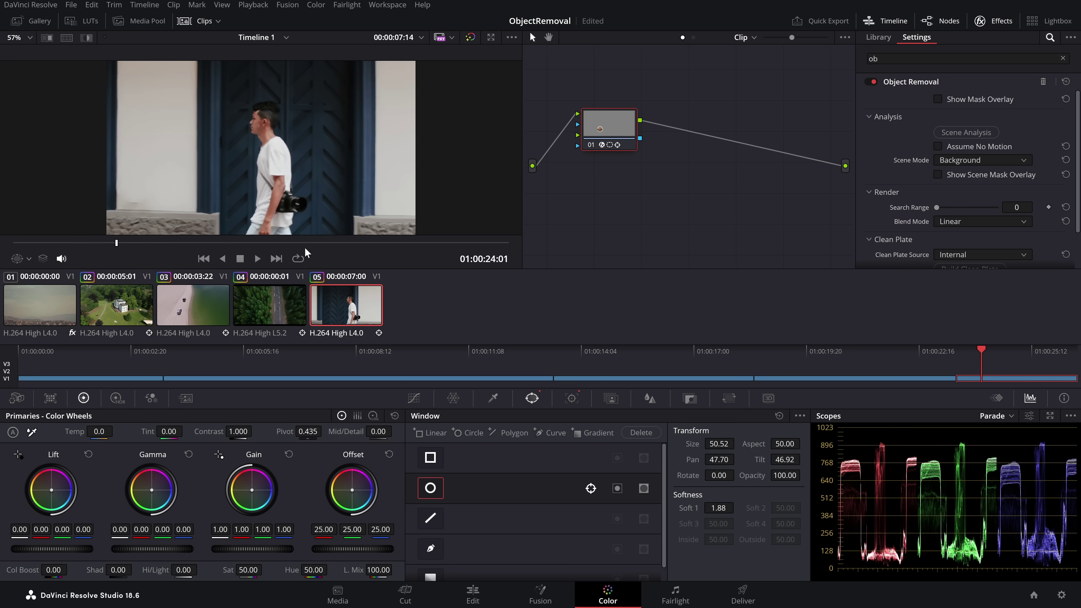
Step: Duplicate the street clip from Video 1 onto Video 2 directly above the original on the Edit page
{"action": "left_click", "coordinate": [473, 594]}
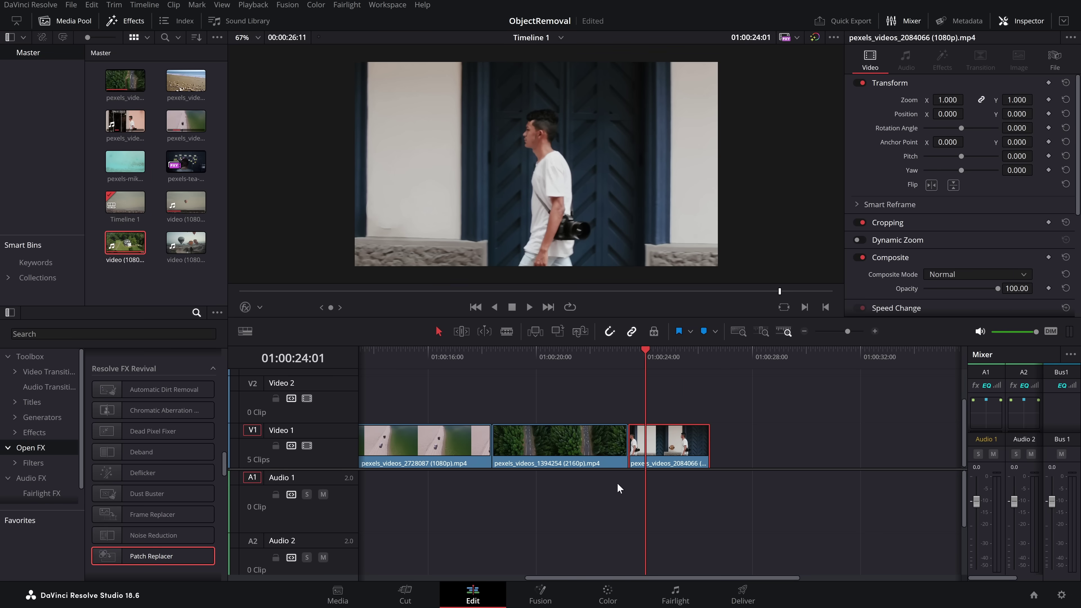
{"action": "scroll", "coordinate": [663, 446], "scroll_direction": "down", "scroll_amount": 1}
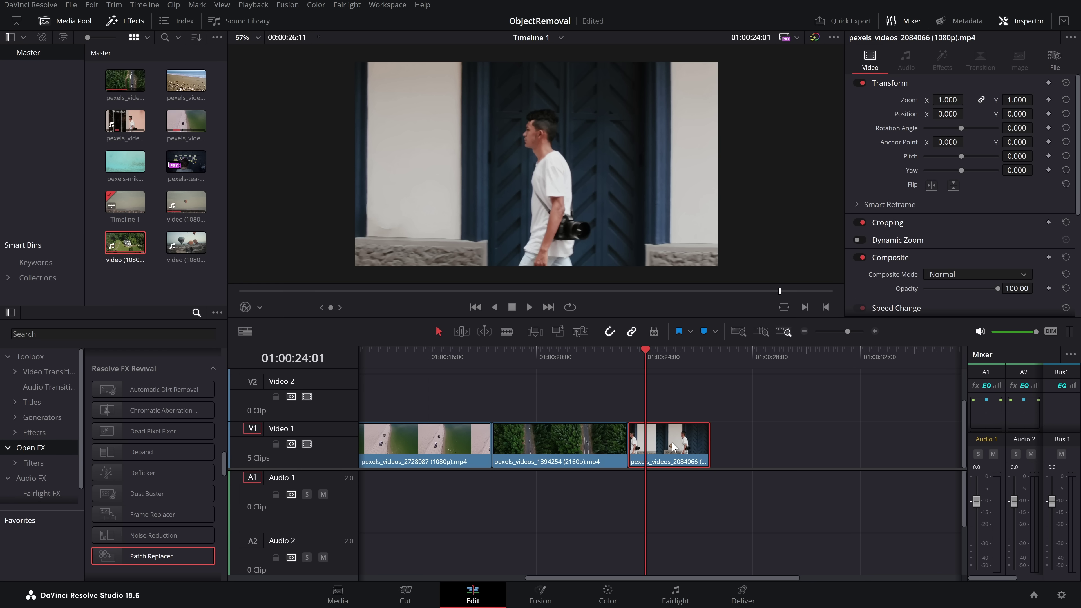
{"action": "left_click_drag", "start_coordinate": [673, 446], "coordinate": [666, 414]}
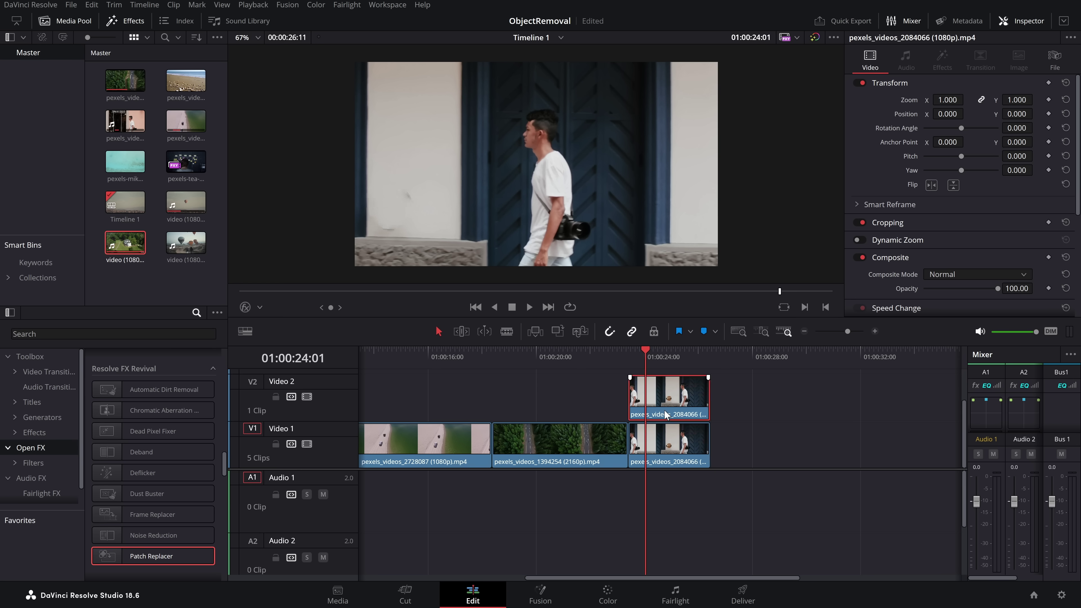
Step: On the Color page, reset node 01 of the duplicated street clip and add an alpha output connected to that node
{"action": "left_click", "coordinate": [613, 593]}
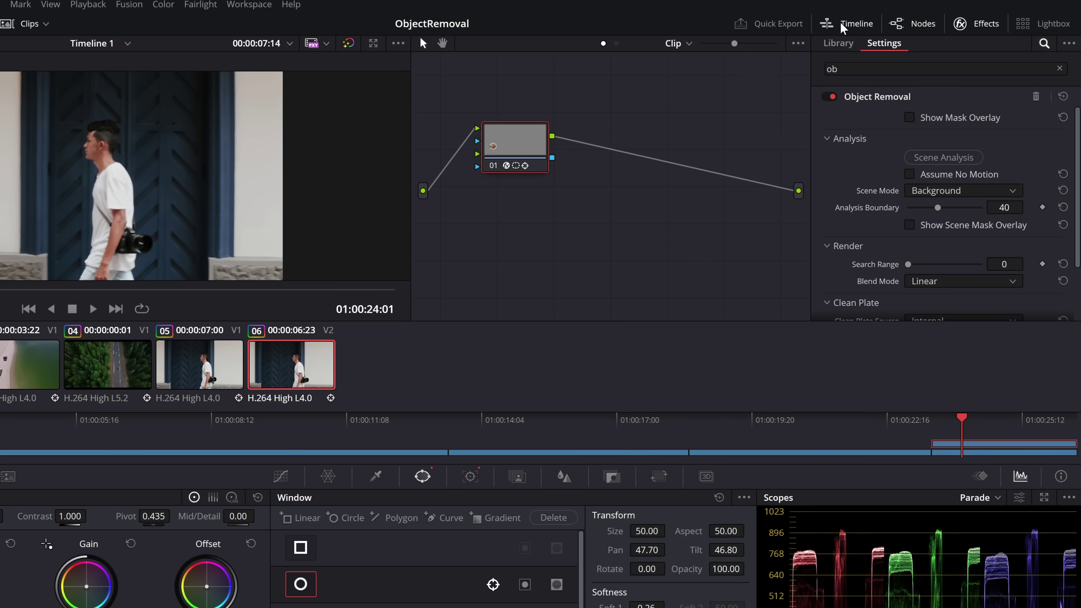
{"action": "right_click", "coordinate": [525, 144]}
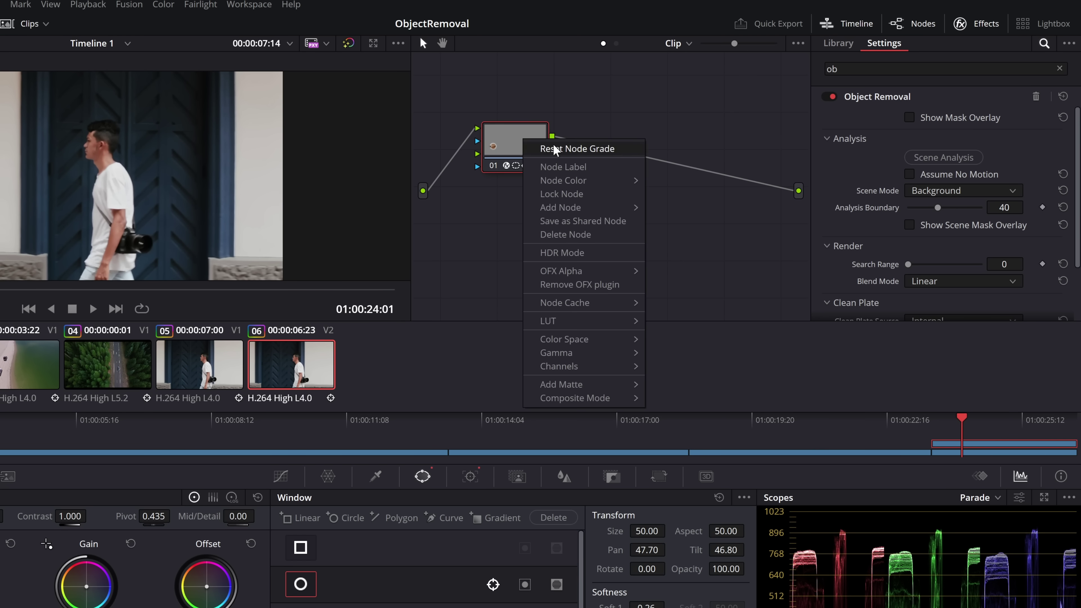
{"action": "left_click", "coordinate": [557, 149]}
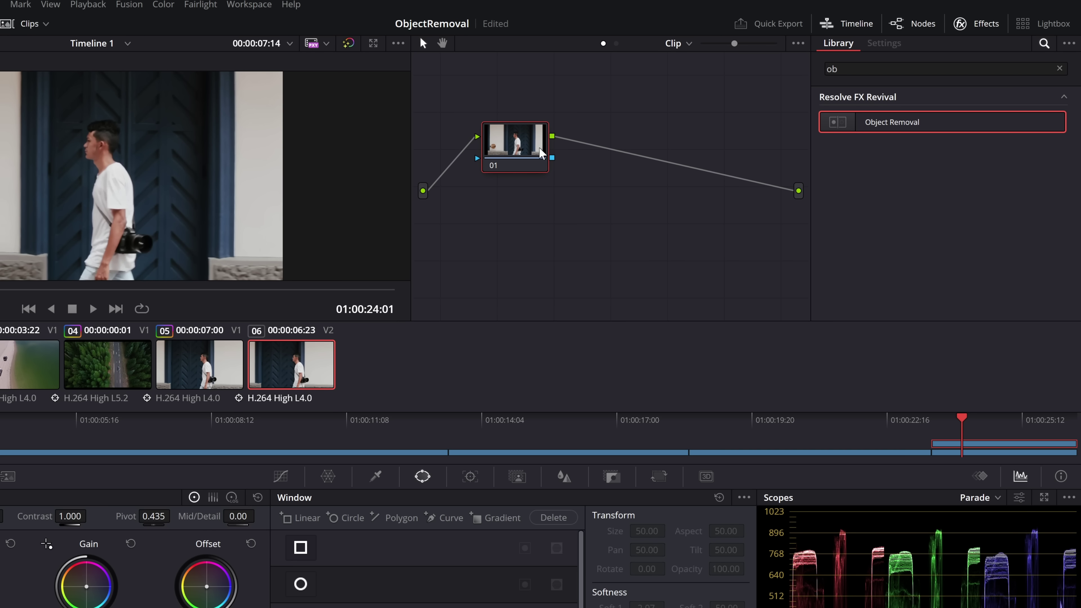
{"action": "right_click", "coordinate": [631, 183]}
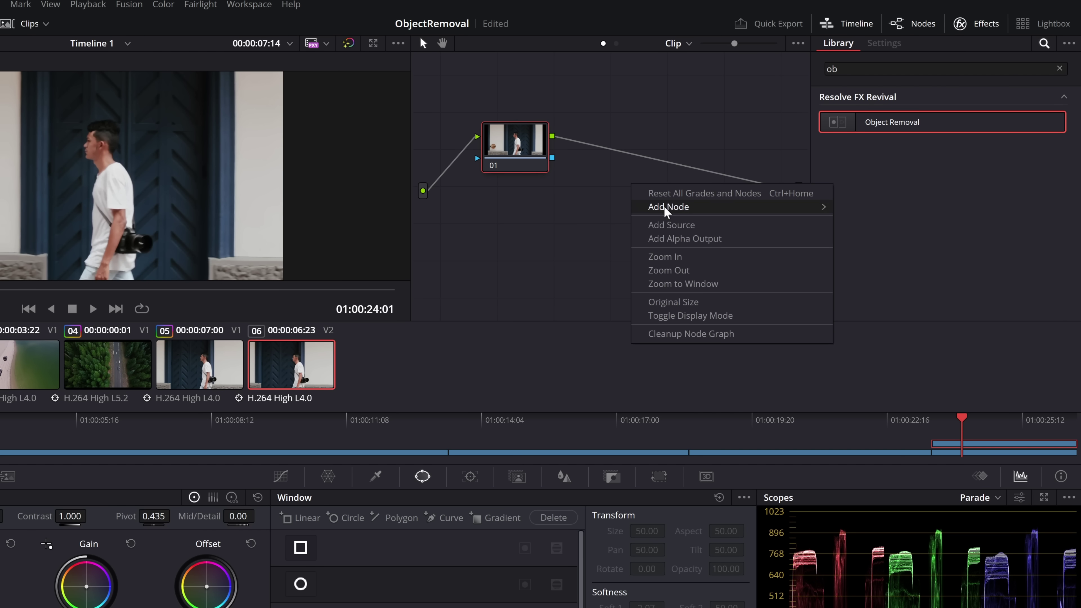
{"action": "left_click", "coordinate": [676, 237]}
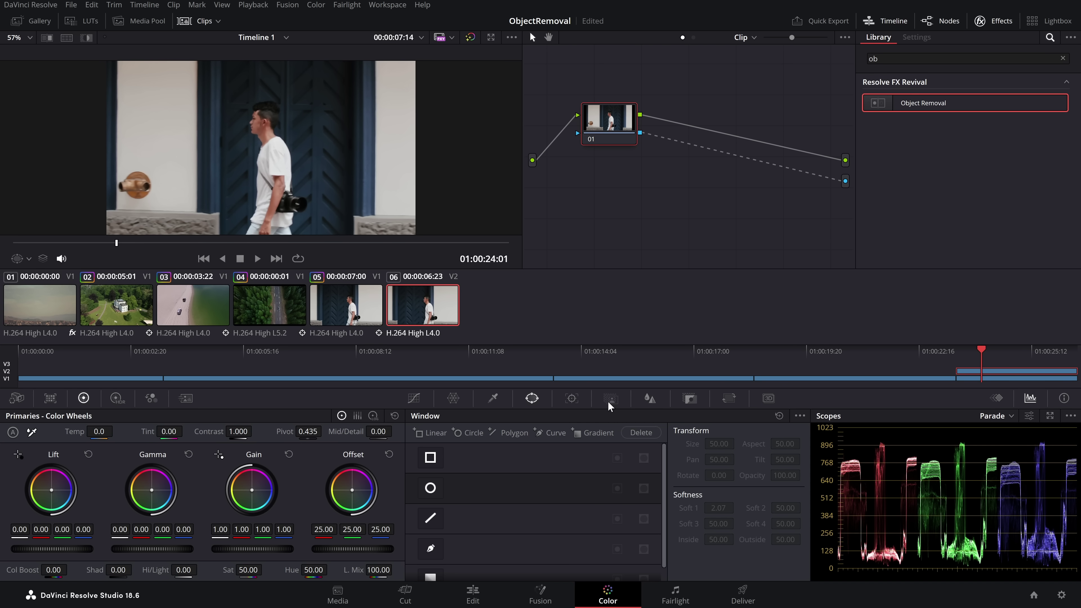
Step: Draw a Magic Mask object stroke over the man from his head down through the camera at 01:00:25:00
{"action": "left_click", "coordinate": [608, 402]}
{"action": "mouse_move", "coordinate": [104, 244]}
{"action": "left_mouse_down"}
{"action": "mouse_move", "coordinate": [282, 251]}
{"action": "mouse_move", "coordinate": [257, 226]}
{"action": "mouse_move", "coordinate": [289, 198]}
{"action": "mouse_move", "coordinate": [268, 168]}
{"action": "mouse_move", "coordinate": [261, 107]}
{"action": "left_mouse_up"}
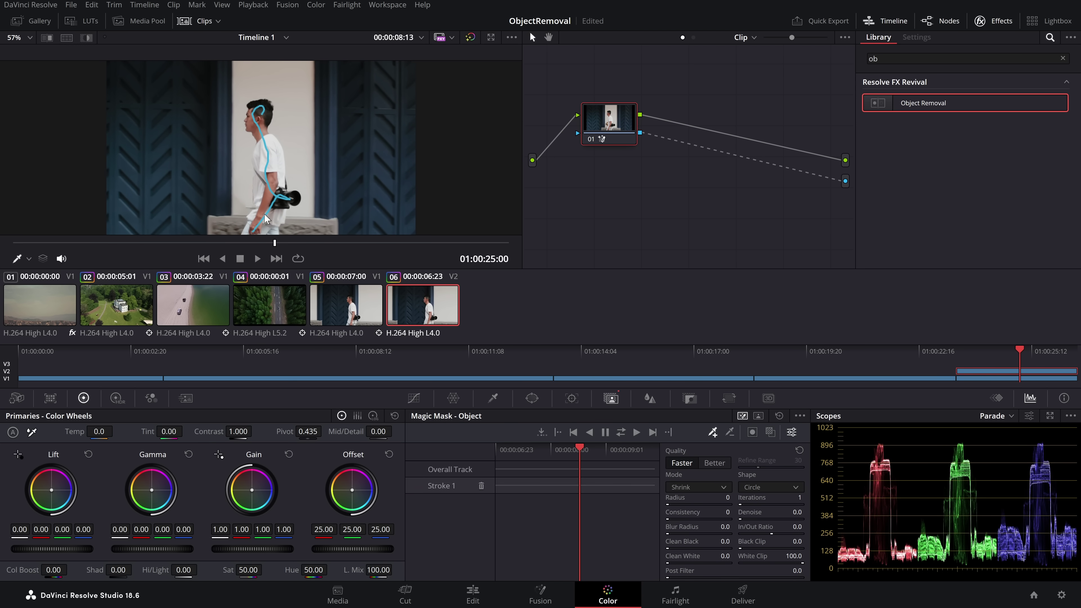
Step: Set the Magic Mask quality to Better and track the man's mask both forward and in reverse
{"action": "left_click", "coordinate": [709, 463]}
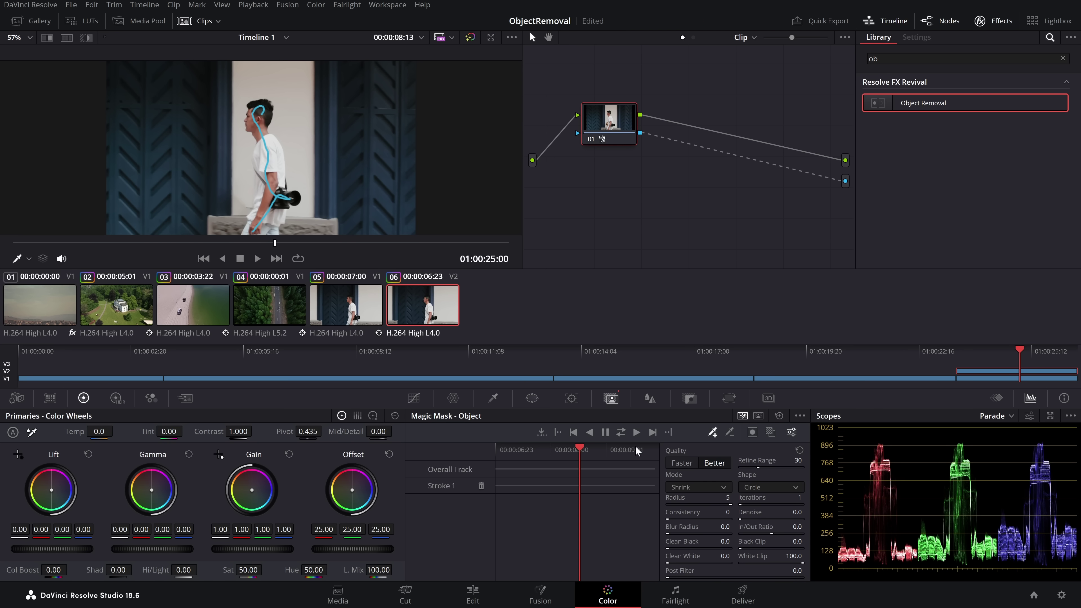
{"action": "left_click", "coordinate": [622, 433]}
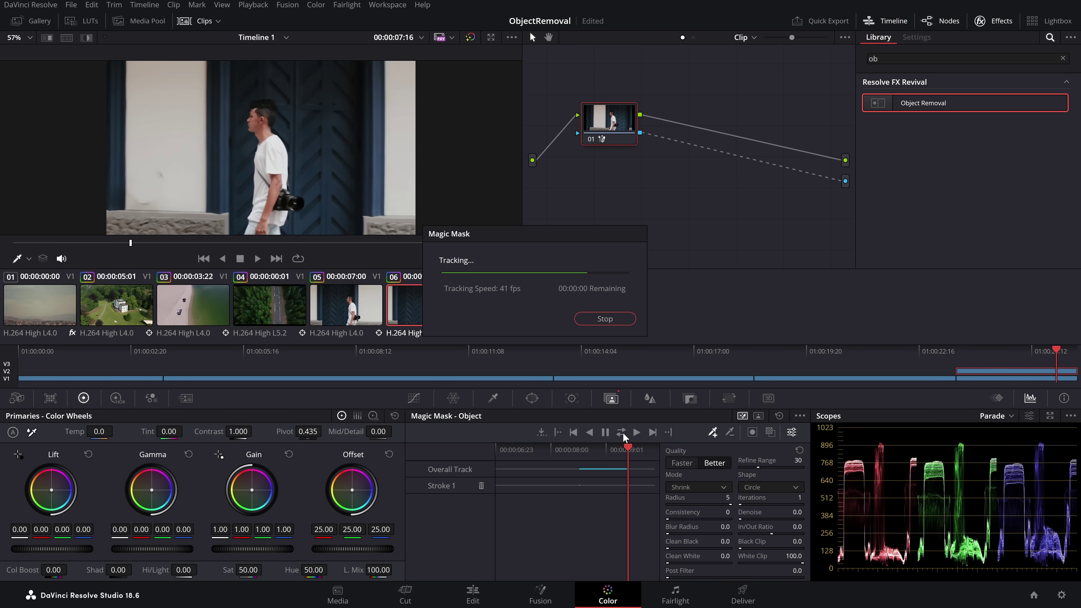
Step: Play the layered street clips on the Edit page to inspect the masked man over the cleaned background
{"action": "left_click", "coordinate": [489, 592]}
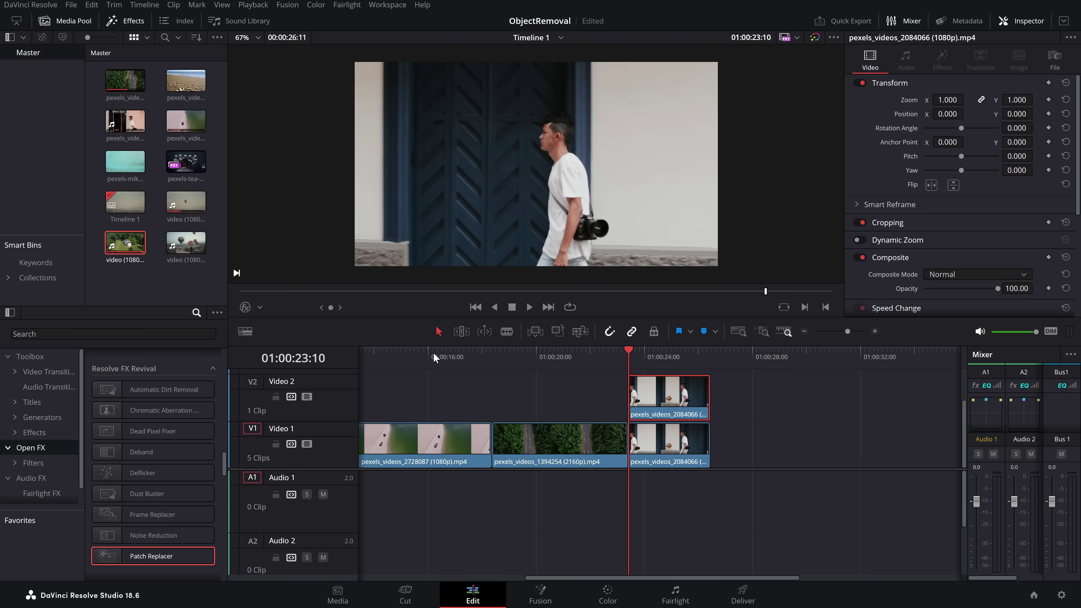
{"action": "key", "text": "space"}
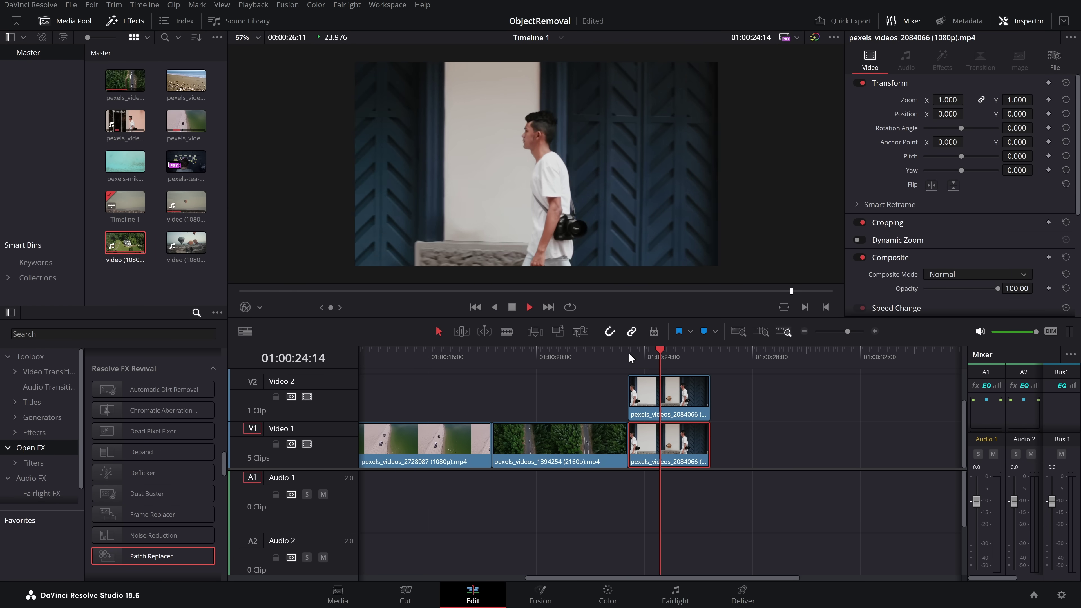
{"action": "left_click", "coordinate": [629, 352]}
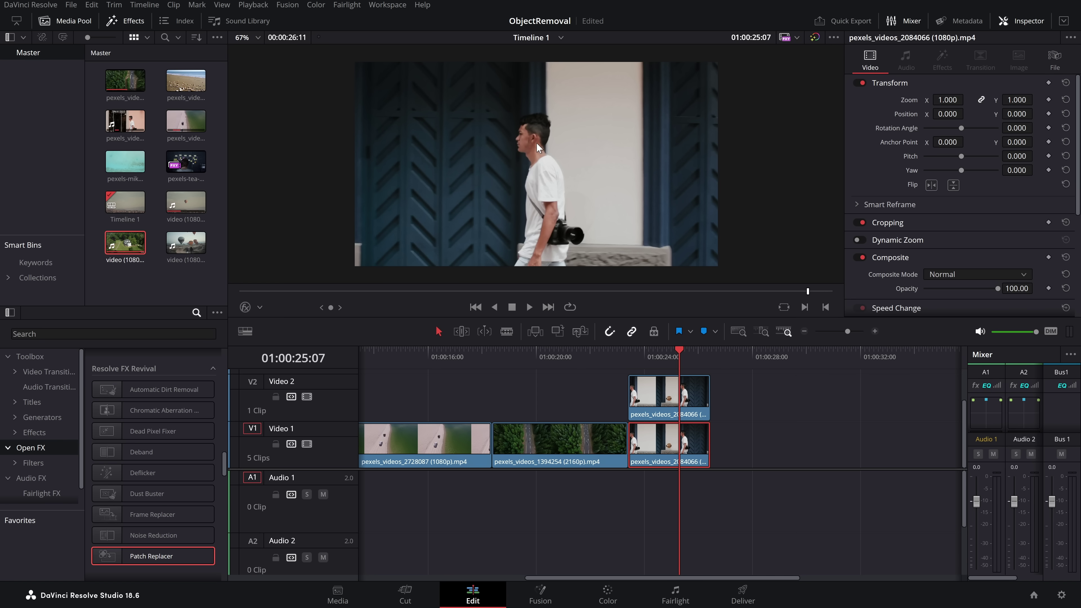
{"action": "left_click_drag", "start_coordinate": [677, 357], "coordinate": [644, 356]}
{"action": "key", "text": "space"}
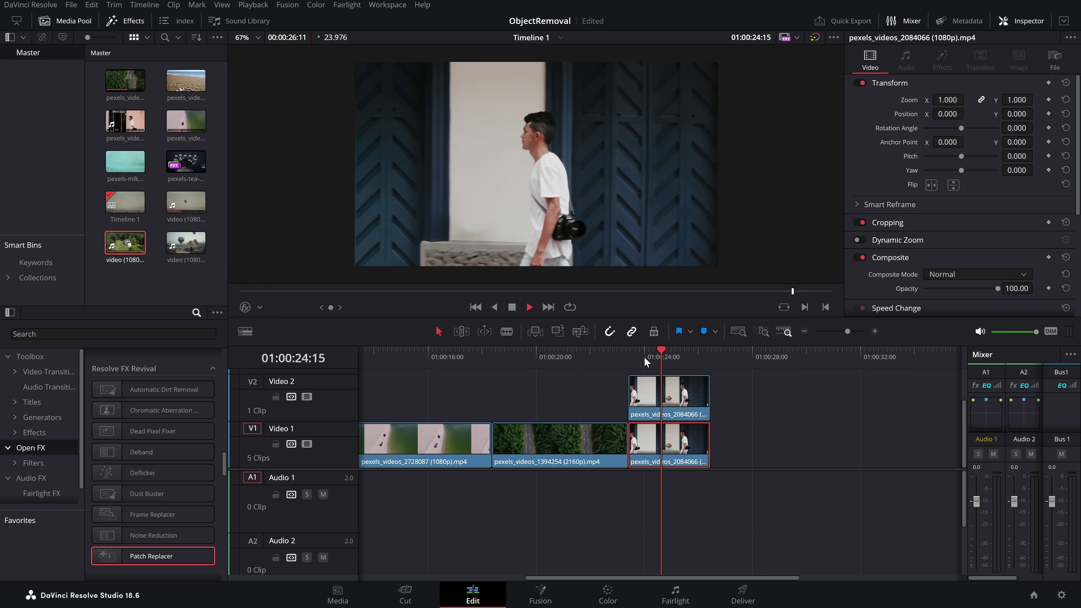